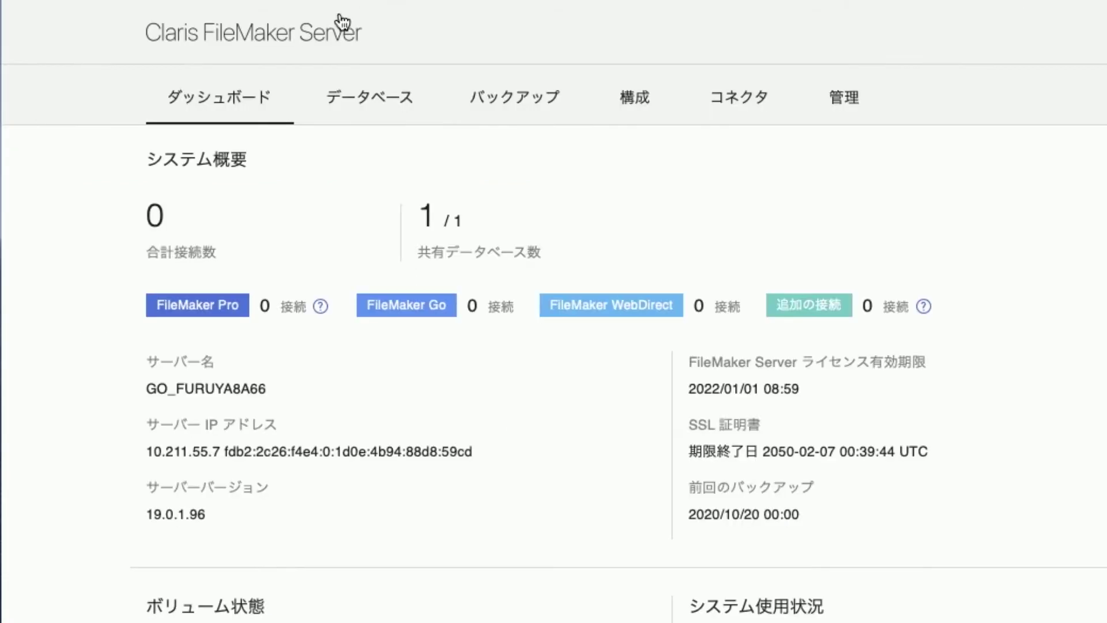
Close the 連絡先 database and request its download in FileMaker Server Admin Console
{"action": "left_click", "coordinate": [377, 106]}
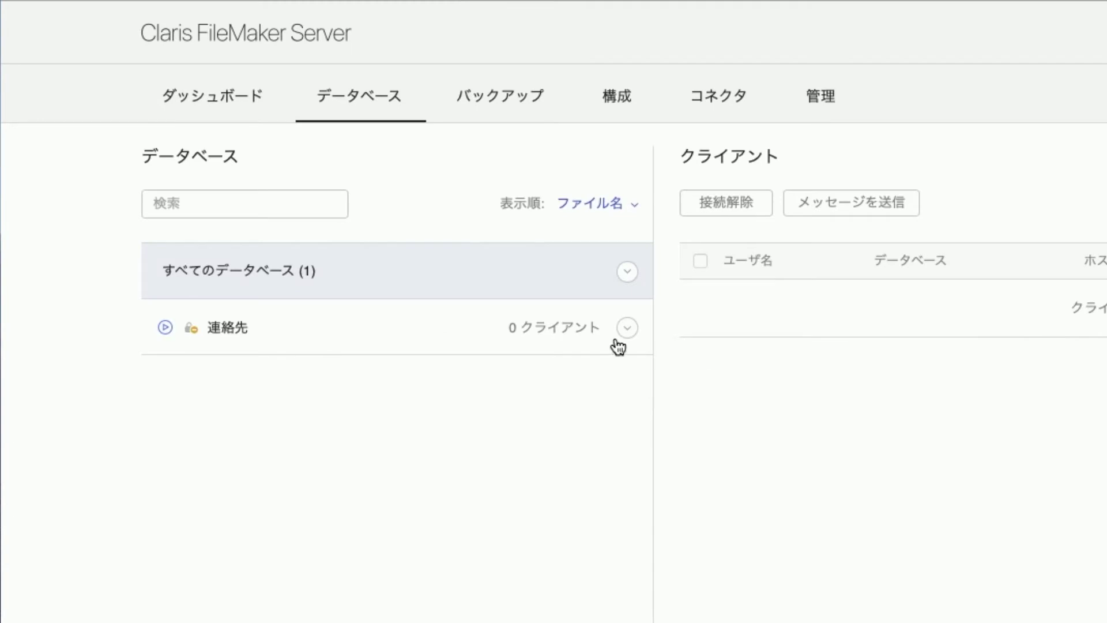
{"action": "left_click", "coordinate": [627, 328]}
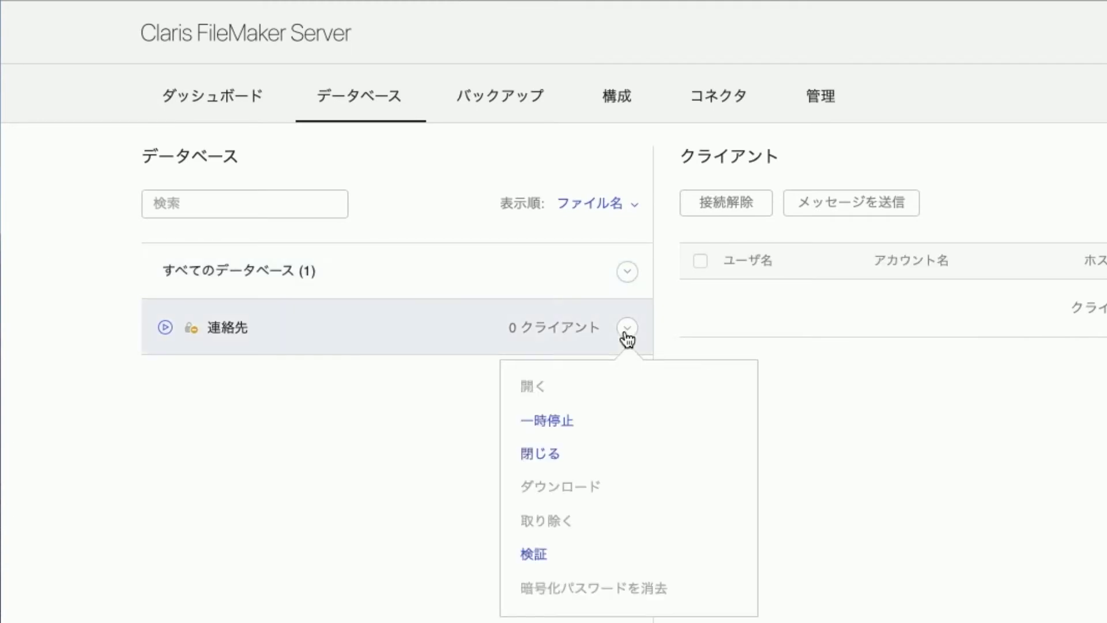
{"action": "left_click", "coordinate": [588, 454]}
{"action": "mouse_move", "coordinate": [168, 333]}
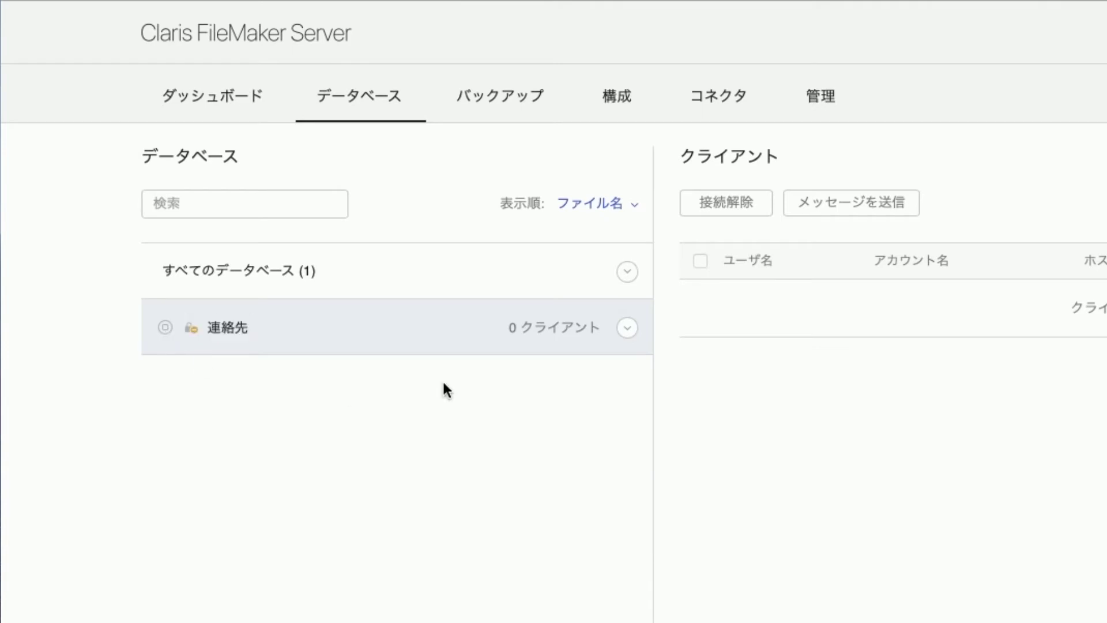
{"action": "left_click", "coordinate": [631, 332]}
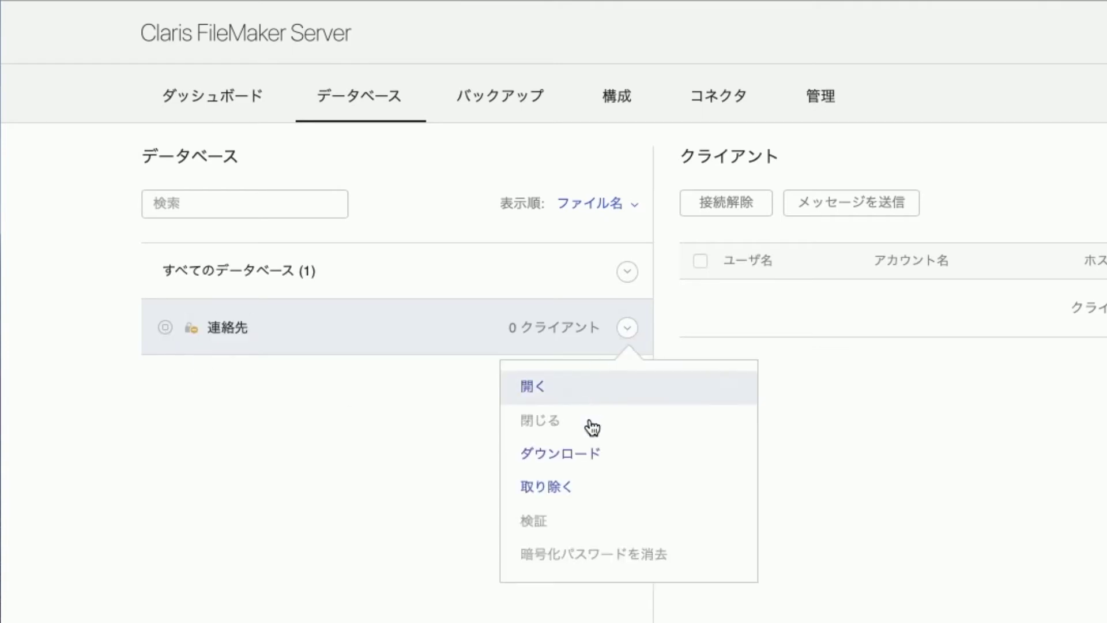
{"action": "left_click", "coordinate": [591, 463]}
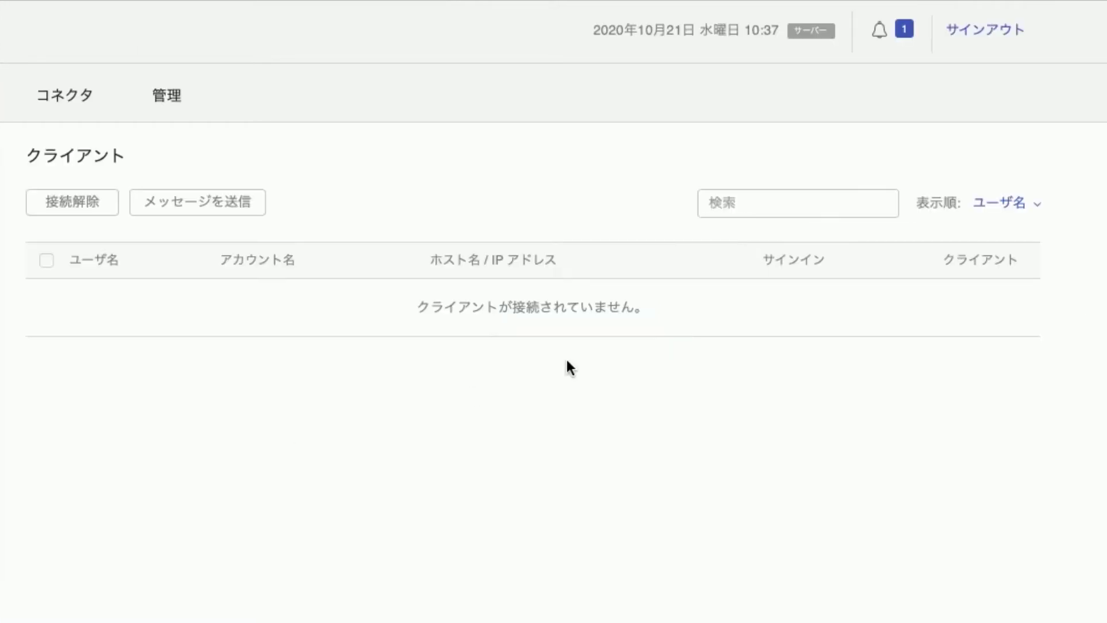
Save the prepared 連絡先.fmp12 from the notifications and open the Downloads folder
{"action": "left_click", "coordinate": [879, 30]}
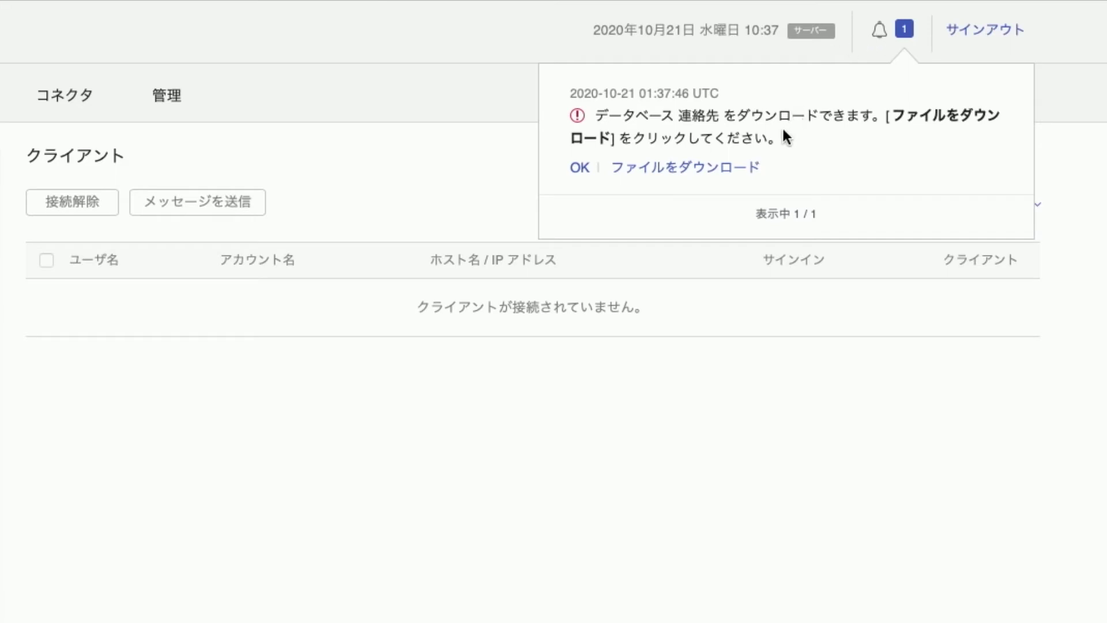
{"action": "left_click", "coordinate": [697, 168]}
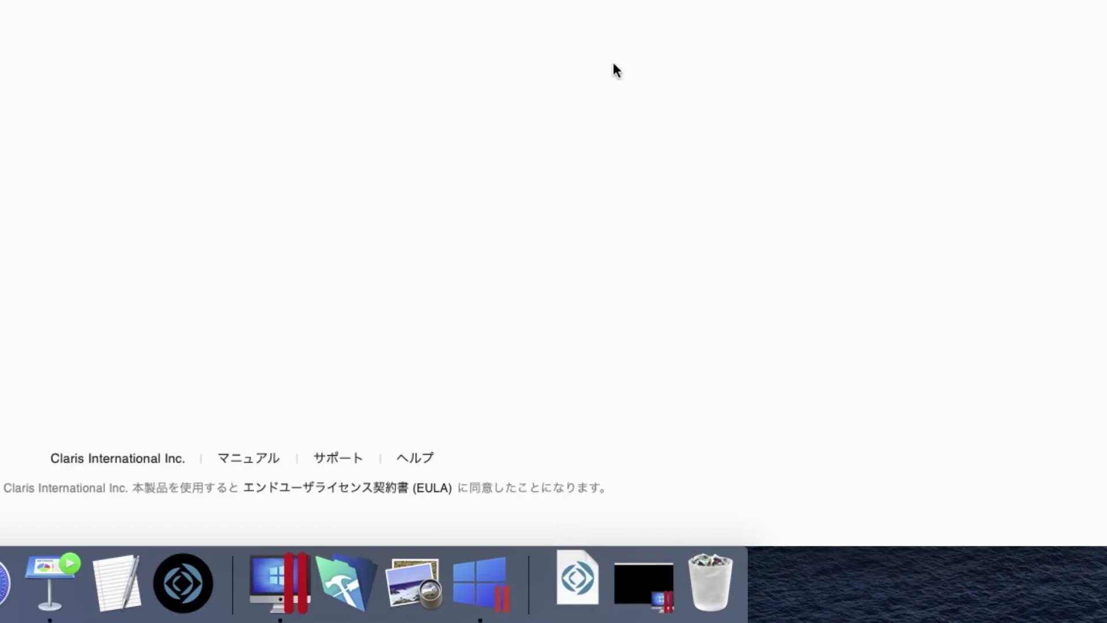
{"action": "left_click", "coordinate": [577, 584]}
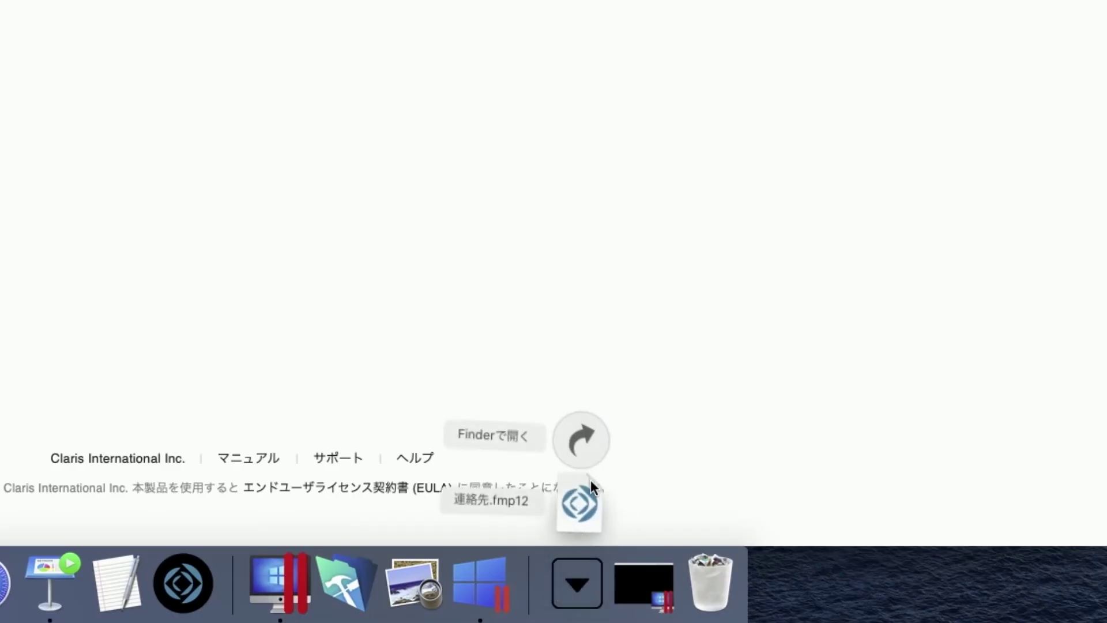
{"action": "left_click", "coordinate": [587, 444]}
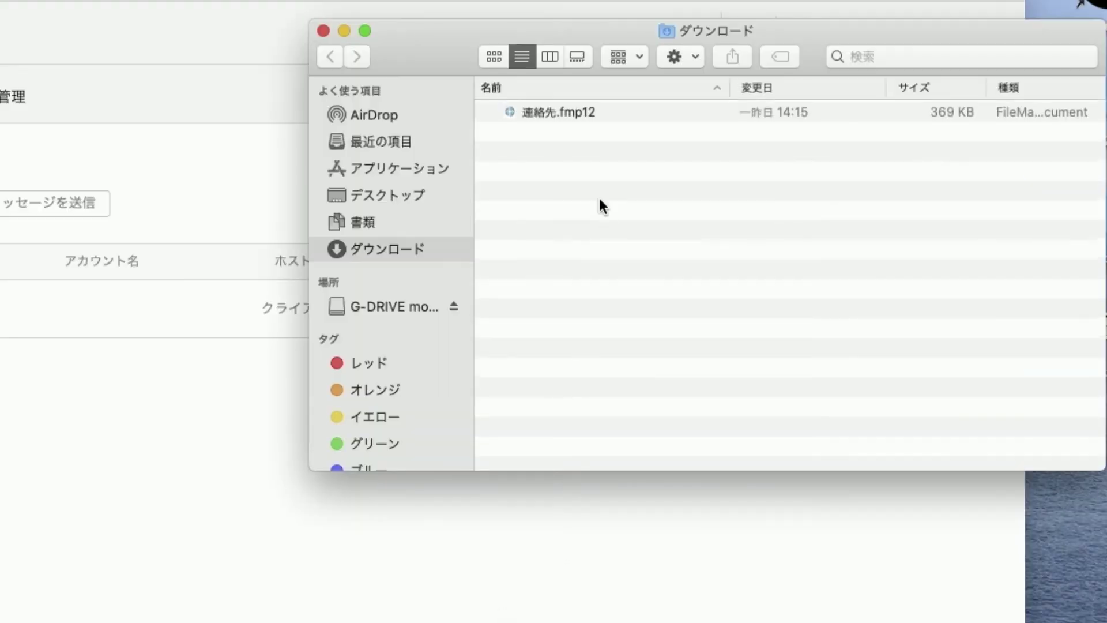
Select 連絡先.fmp12 in Downloads and minimize the Finder window
{"action": "left_click", "coordinate": [558, 112]}
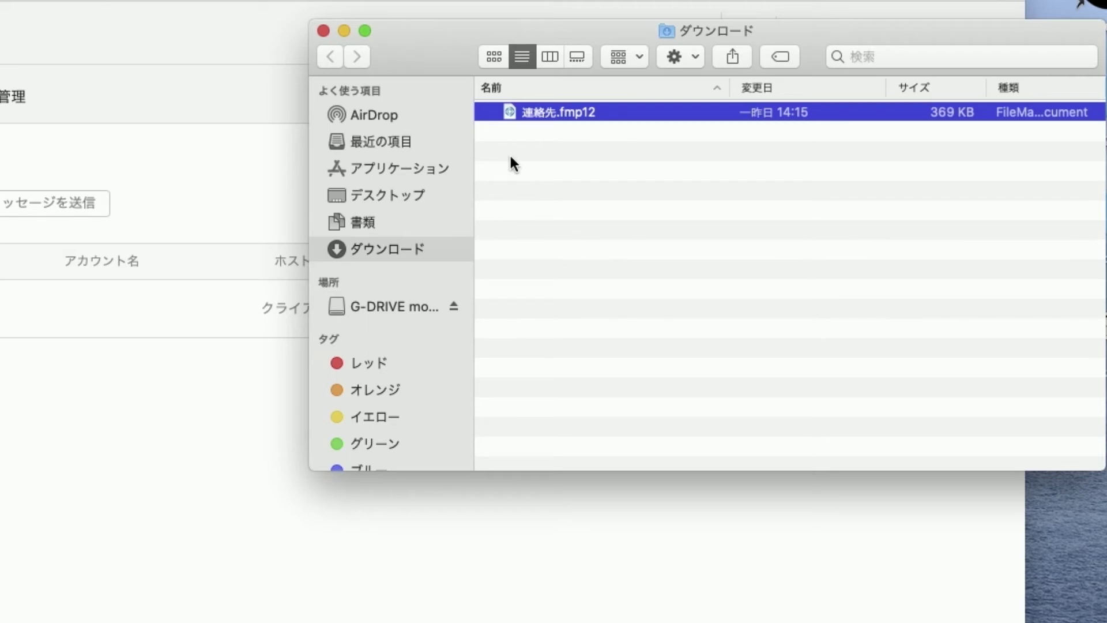
{"action": "left_click", "coordinate": [344, 31]}
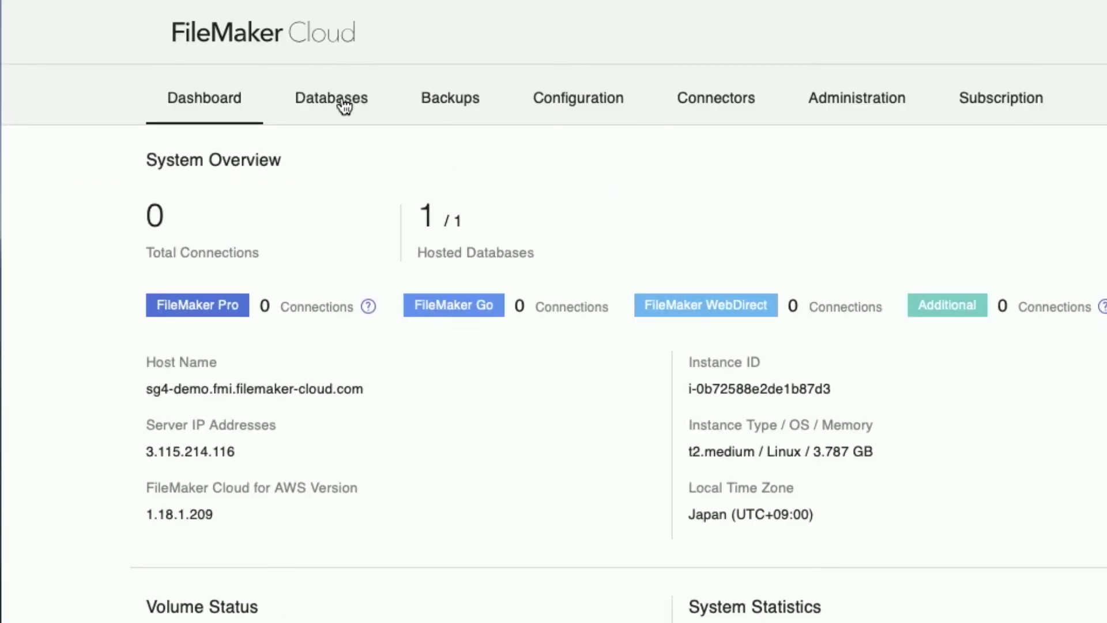
Close the タスク database in FileMaker Cloud and download タスク.fmp12
{"action": "left_click", "coordinate": [346, 105]}
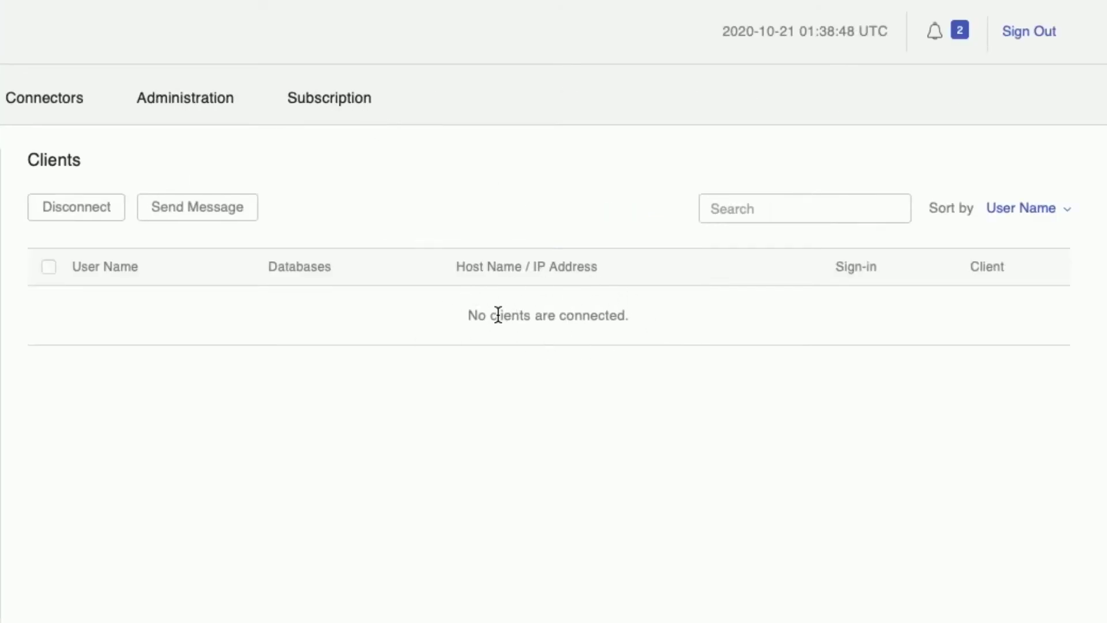
{"action": "left_click", "coordinate": [636, 335]}
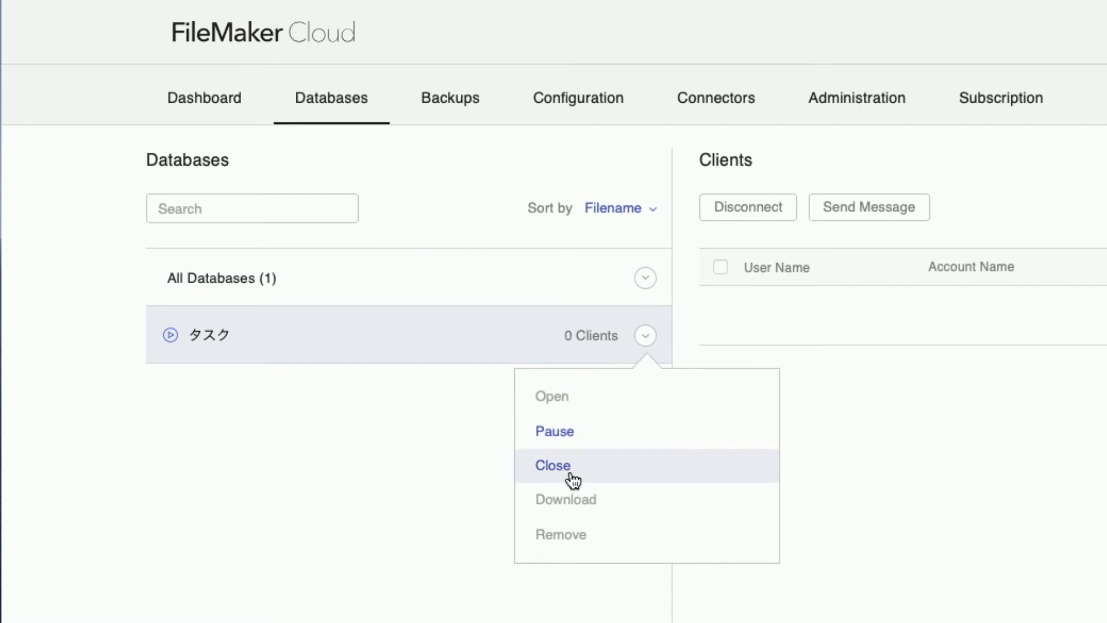
{"action": "left_click", "coordinate": [552, 466]}
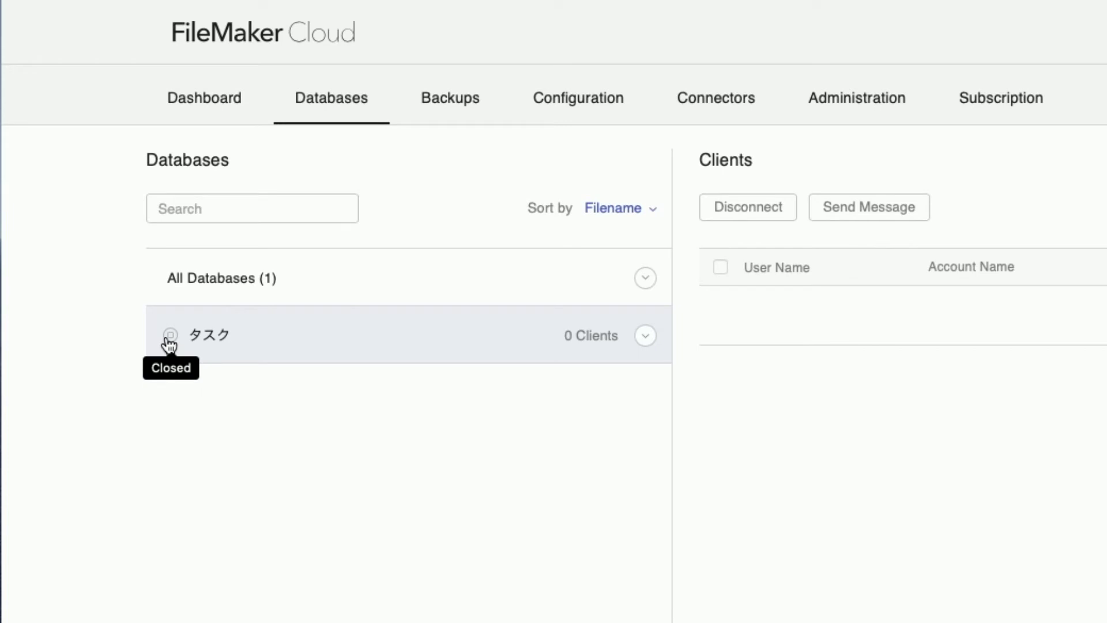
{"action": "left_click", "coordinate": [647, 340]}
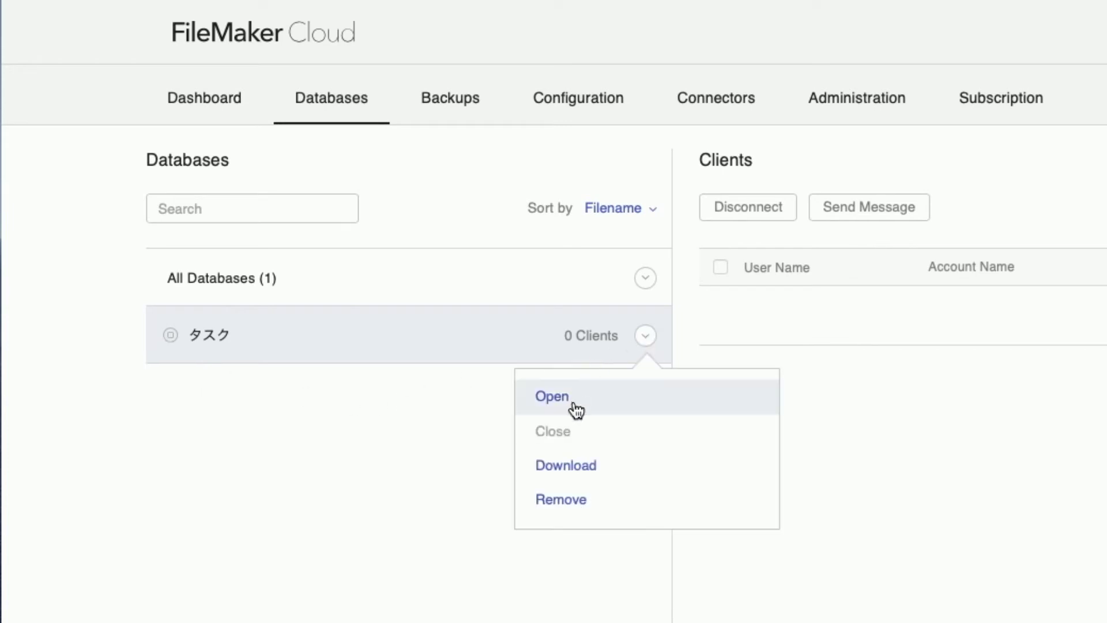
{"action": "left_click", "coordinate": [598, 467]}
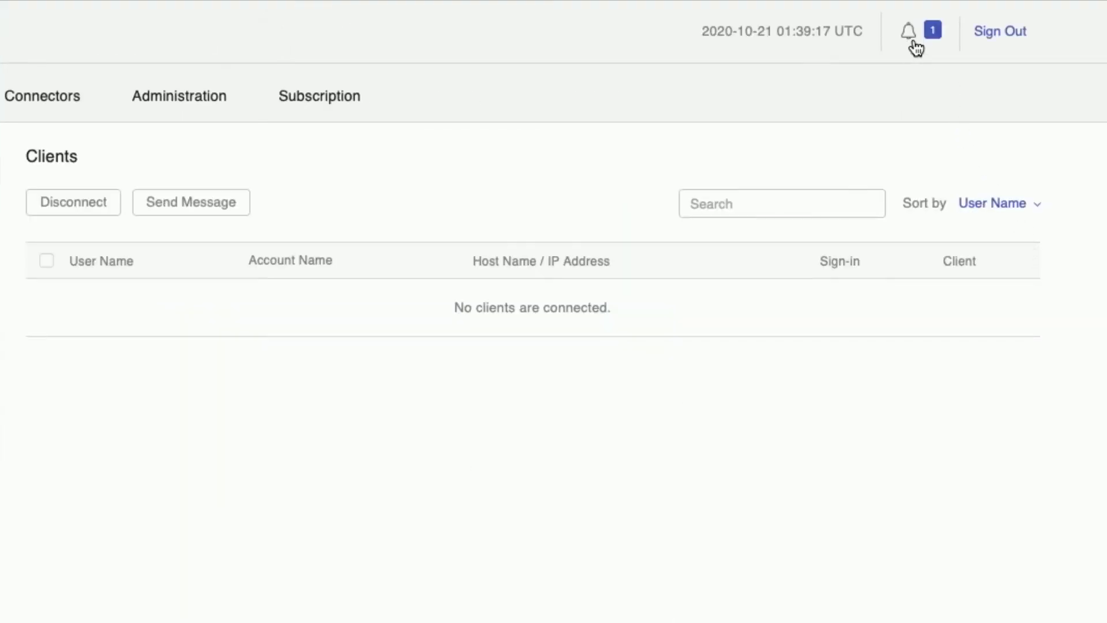
{"action": "left_click", "coordinate": [910, 31]}
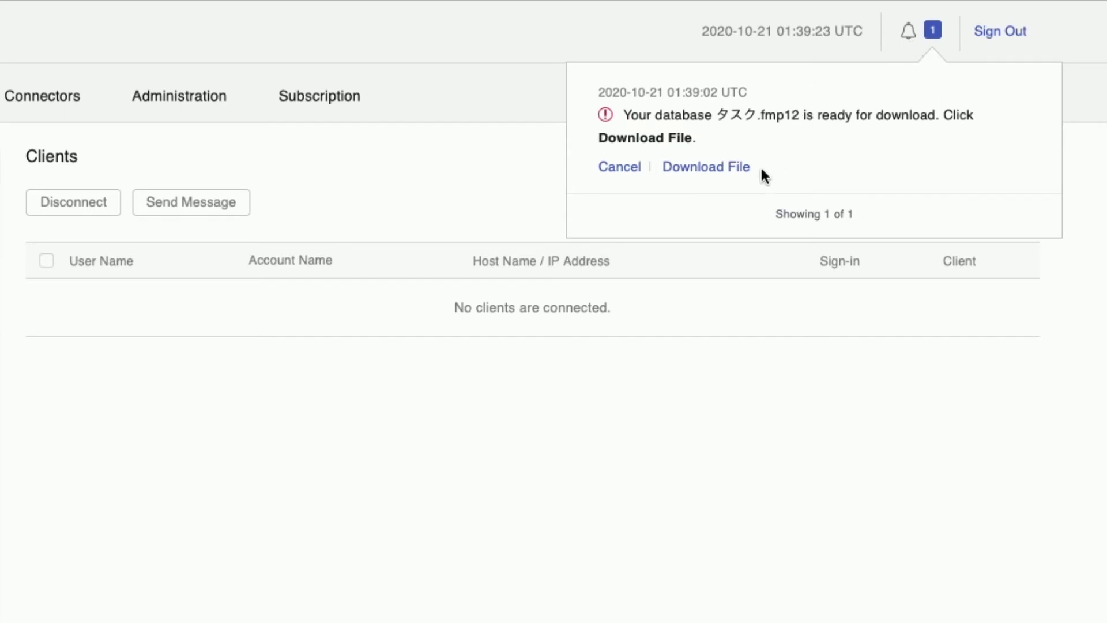
{"action": "left_click", "coordinate": [713, 167]}
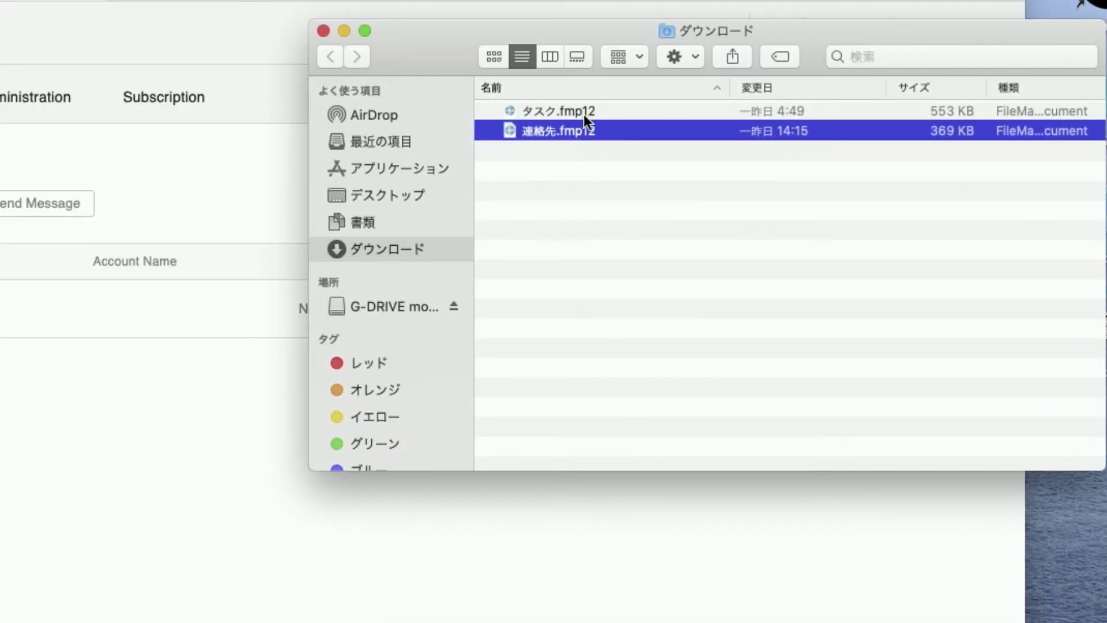
Select タスク.fmp12 in Downloads, then close the Finder window
{"action": "left_click", "coordinate": [584, 112]}
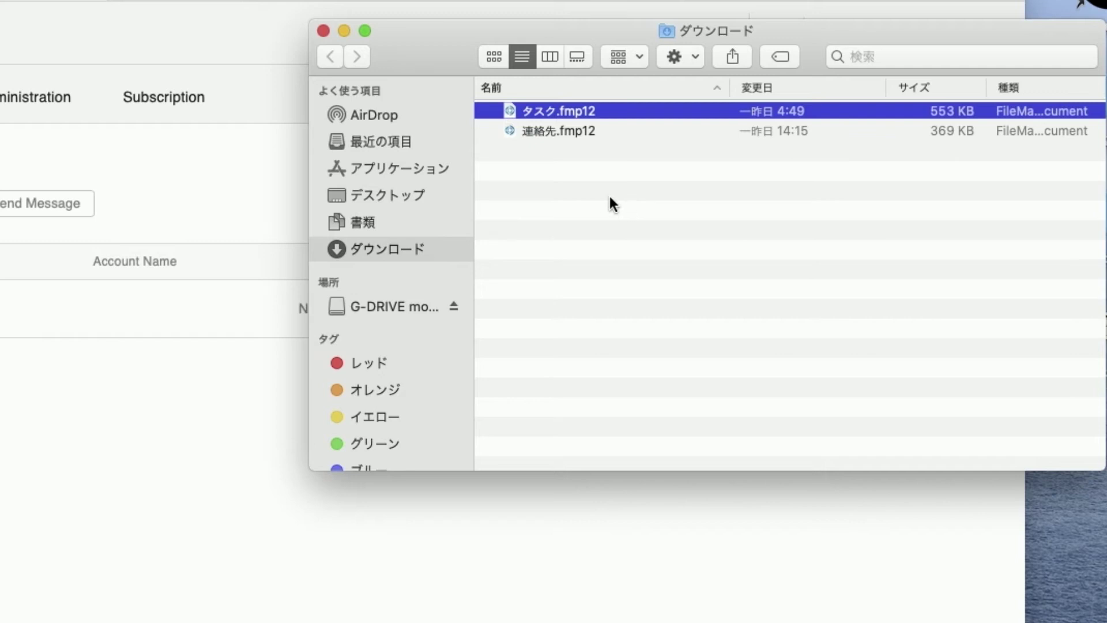
{"action": "left_click", "coordinate": [324, 31]}
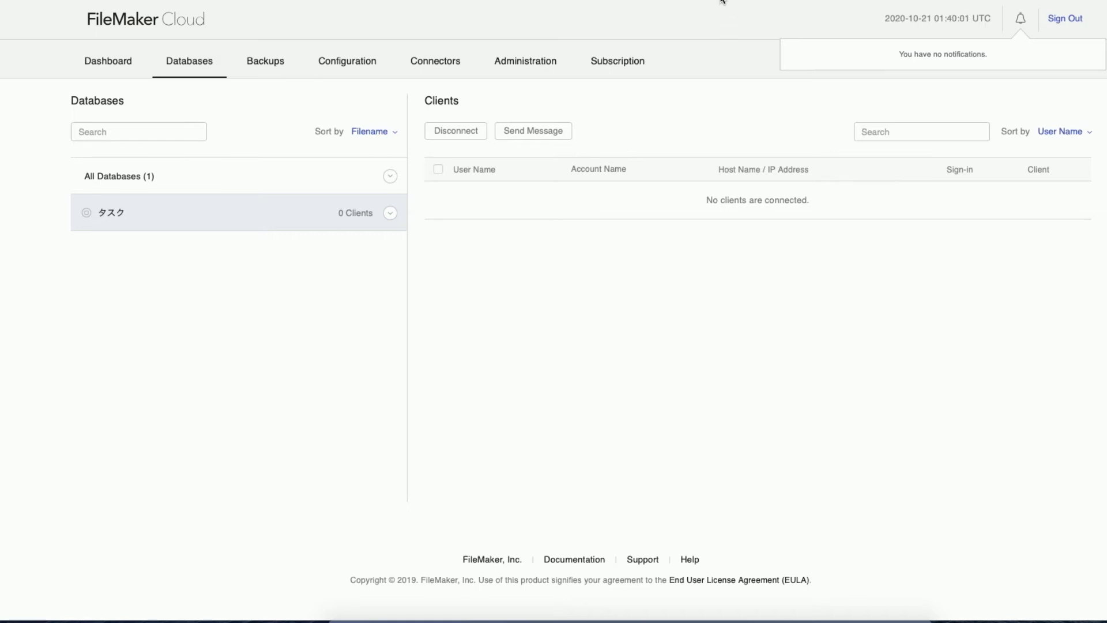
Reload the FileMaker Cloud Databases page with Cmd+R
{"action": "key", "text": "super+r"}
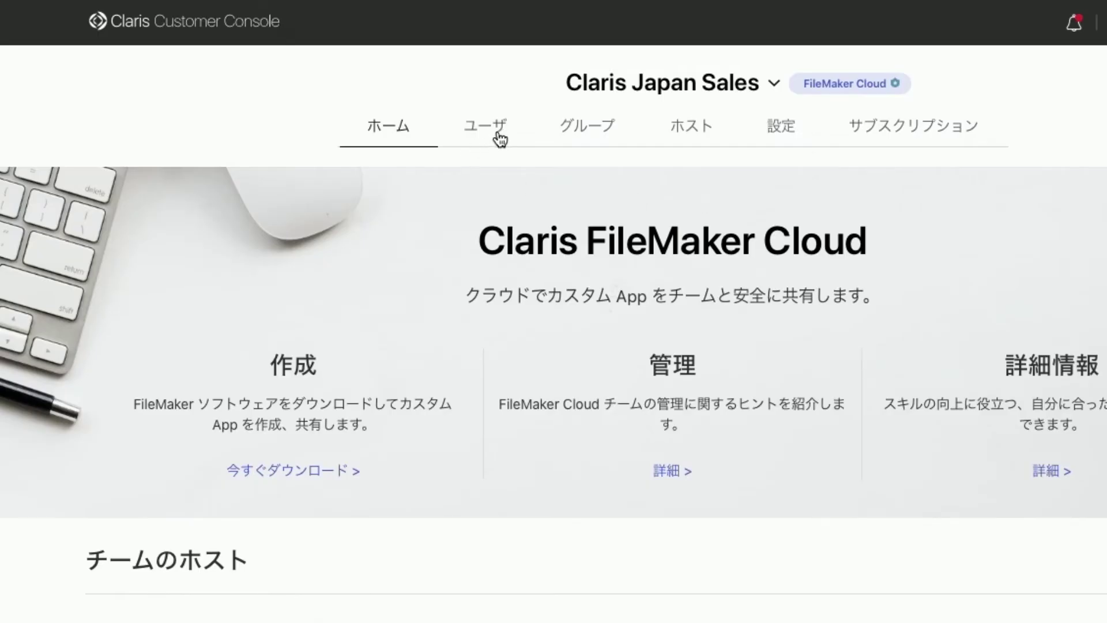
From the ユーザ list, start the 新しいユーザを招待 form
{"action": "left_click", "coordinate": [500, 137]}
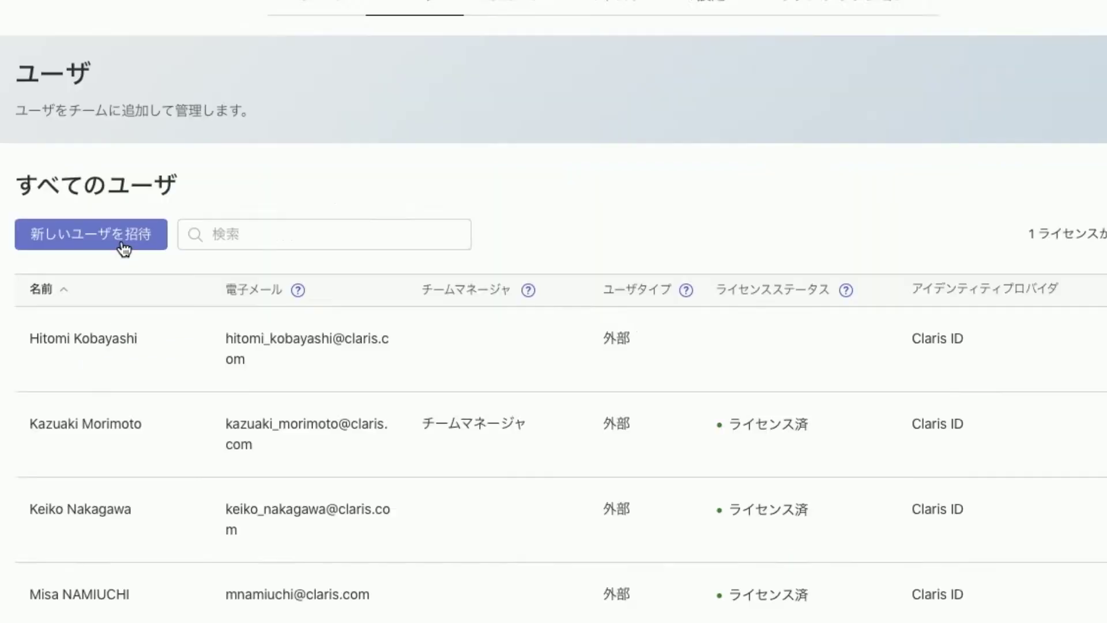
{"action": "left_click", "coordinate": [194, 381]}
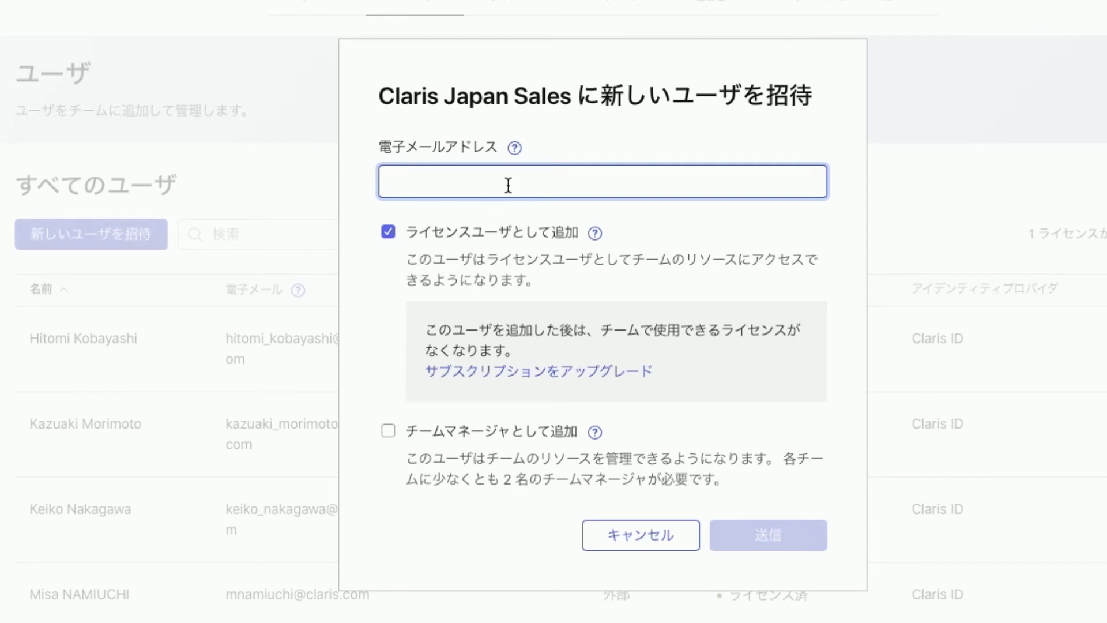
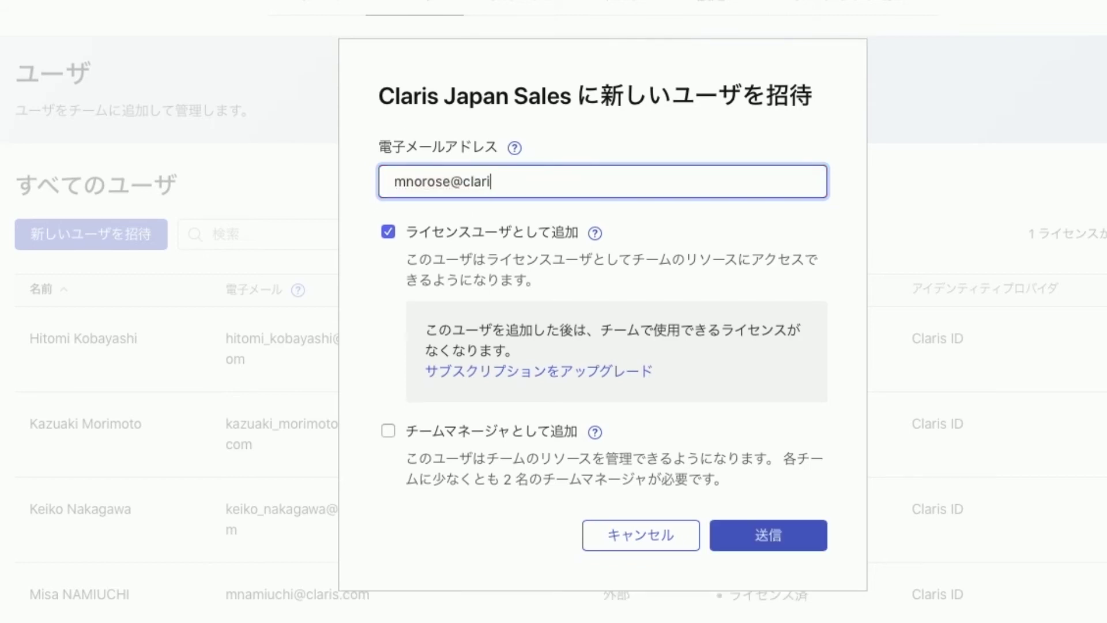
Enter the new user's e-mail, add the team manager role alongside the licence, and send
{"action": "left_click", "coordinate": [386, 438]}
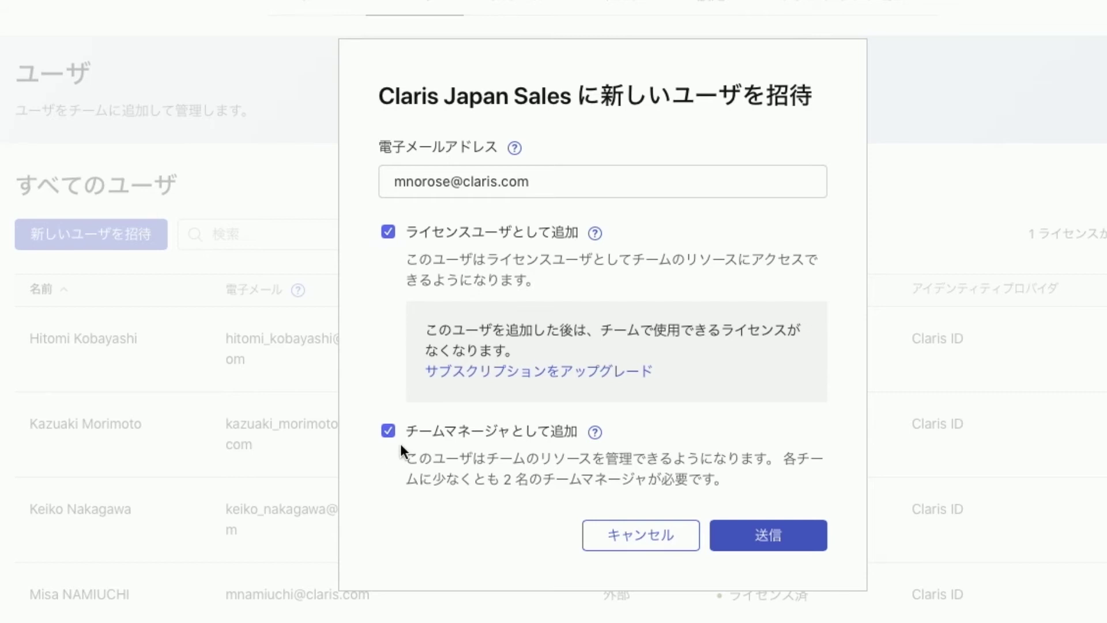
{"action": "left_click", "coordinate": [784, 545]}
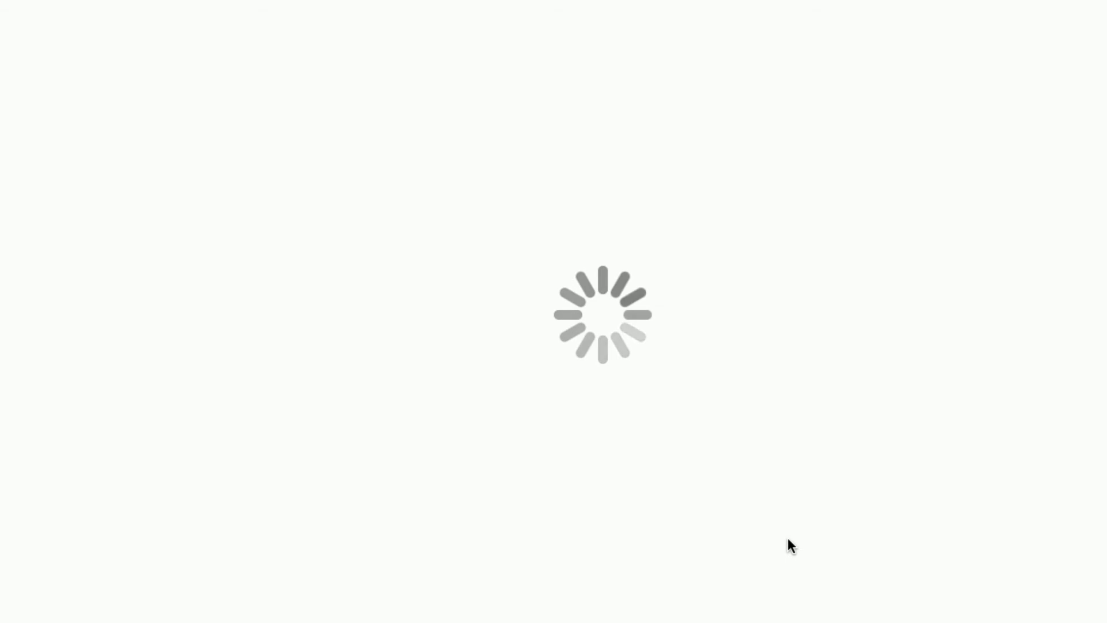
Scroll to the pending invite in the users list and close the screenshot window
{"action": "scroll", "coordinate": [564, 538], "scroll_direction": "down", "scroll_amount": 3}
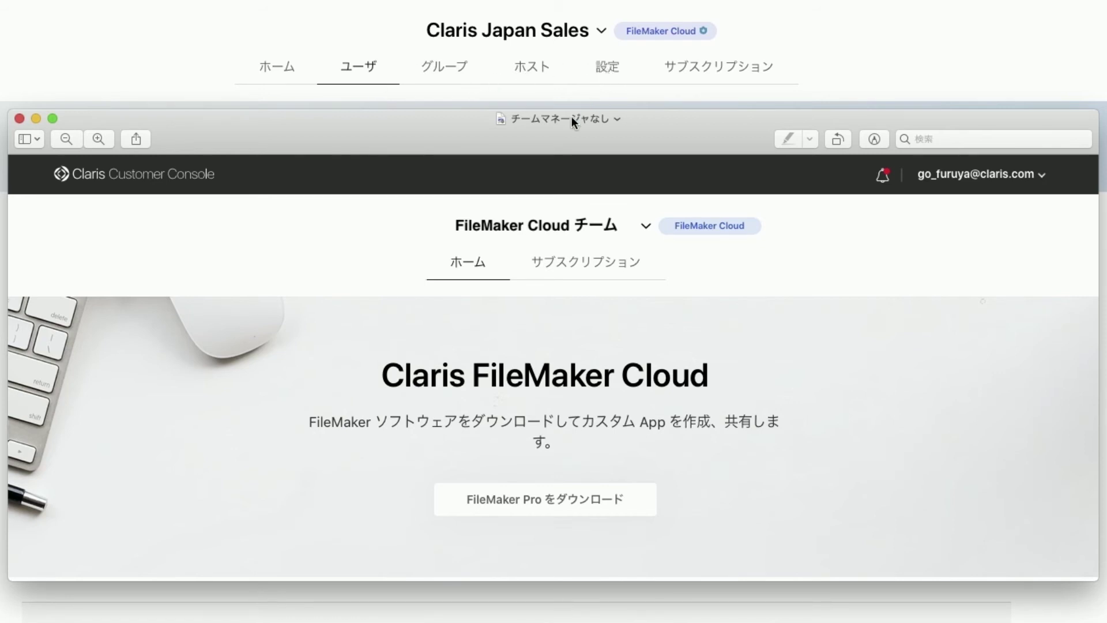
{"action": "left_click", "coordinate": [19, 119]}
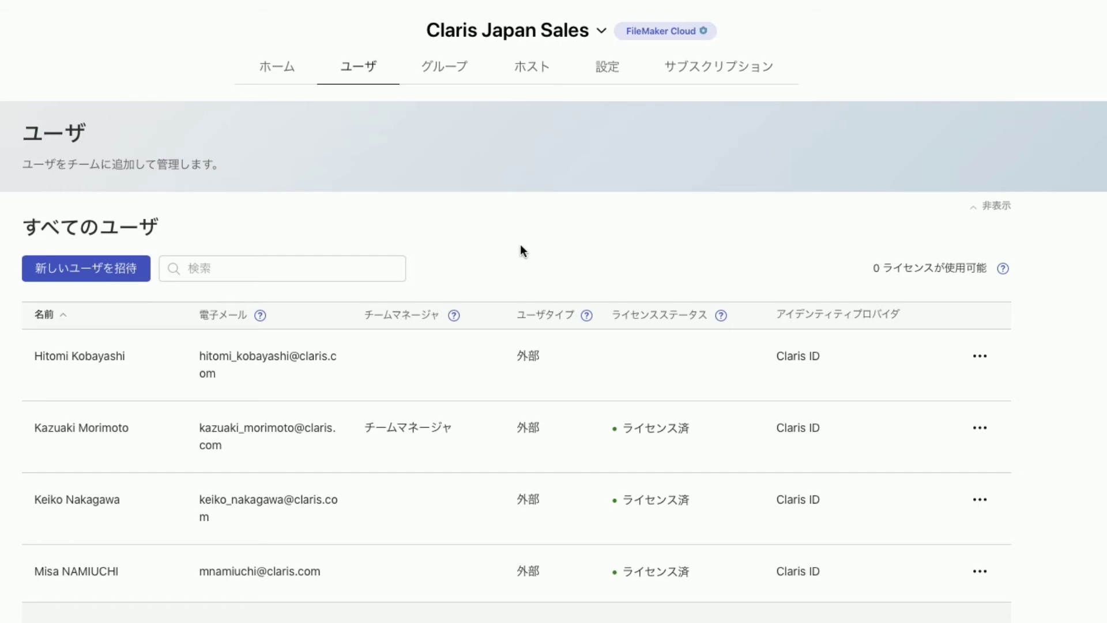
Remove the team manager's licence with ライセンスユーザとして取り除く and confirm 取り除く
{"action": "left_click", "coordinate": [981, 359]}
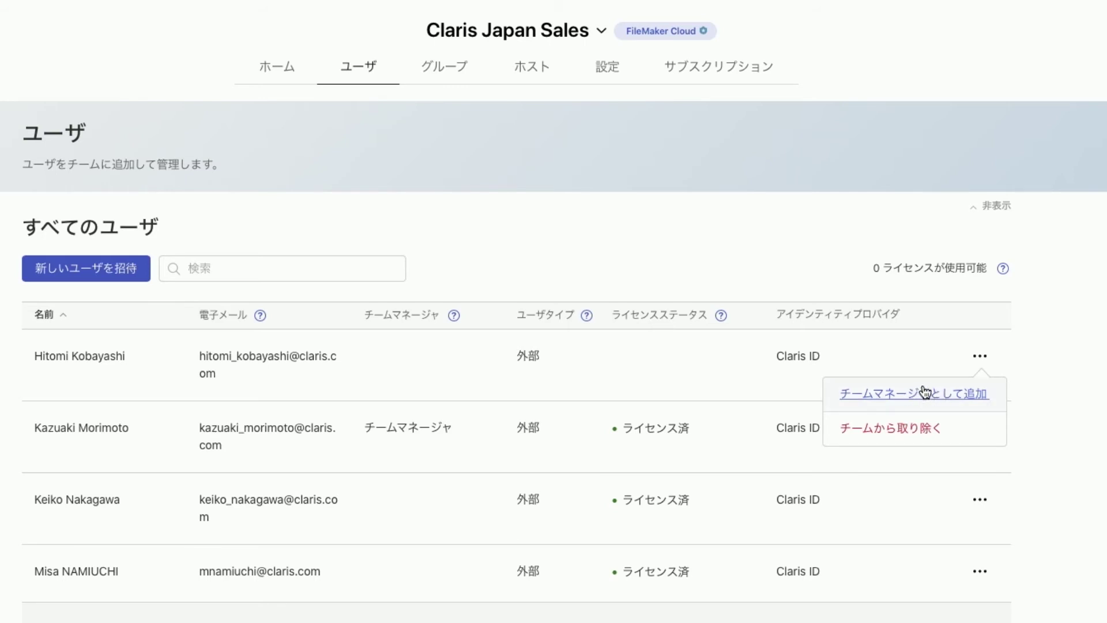
{"action": "left_click", "coordinate": [928, 351]}
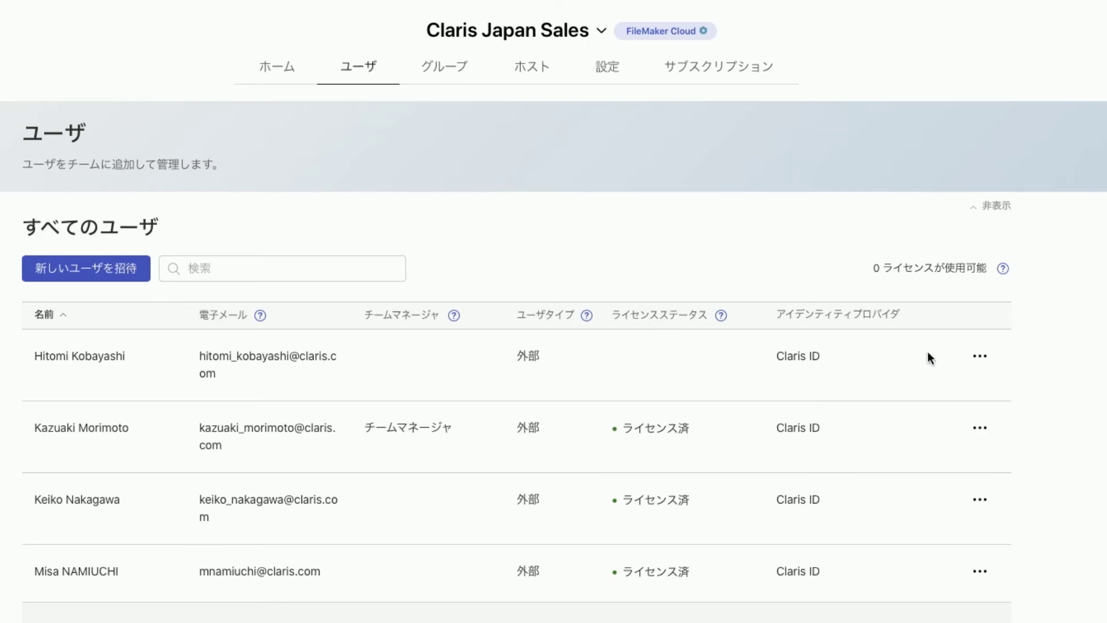
{"action": "left_click", "coordinate": [983, 430]}
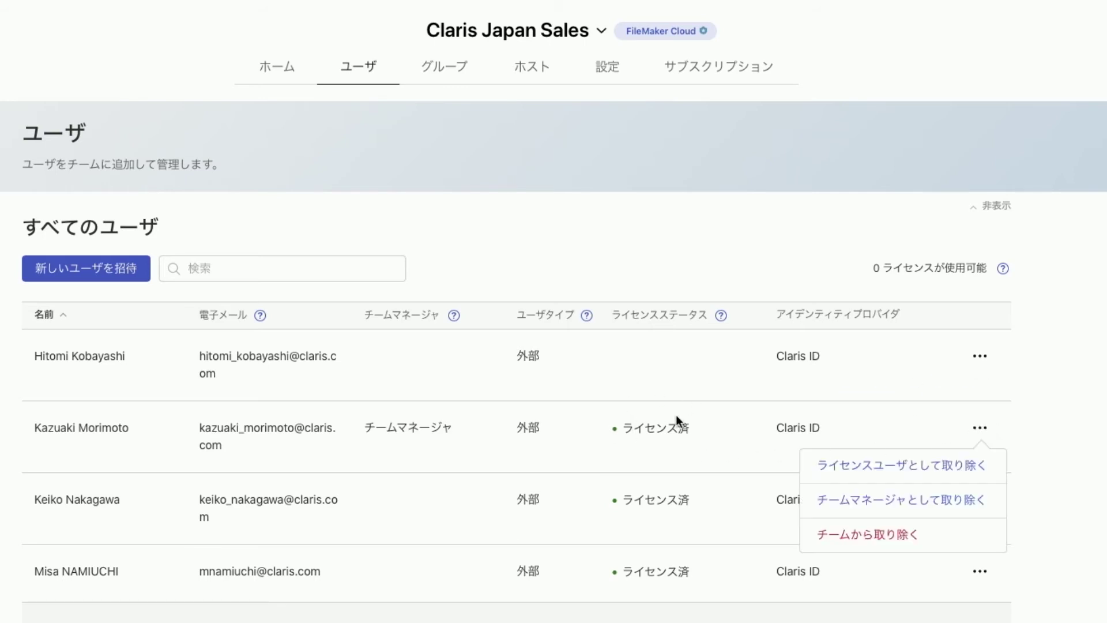
{"action": "left_click", "coordinate": [905, 470]}
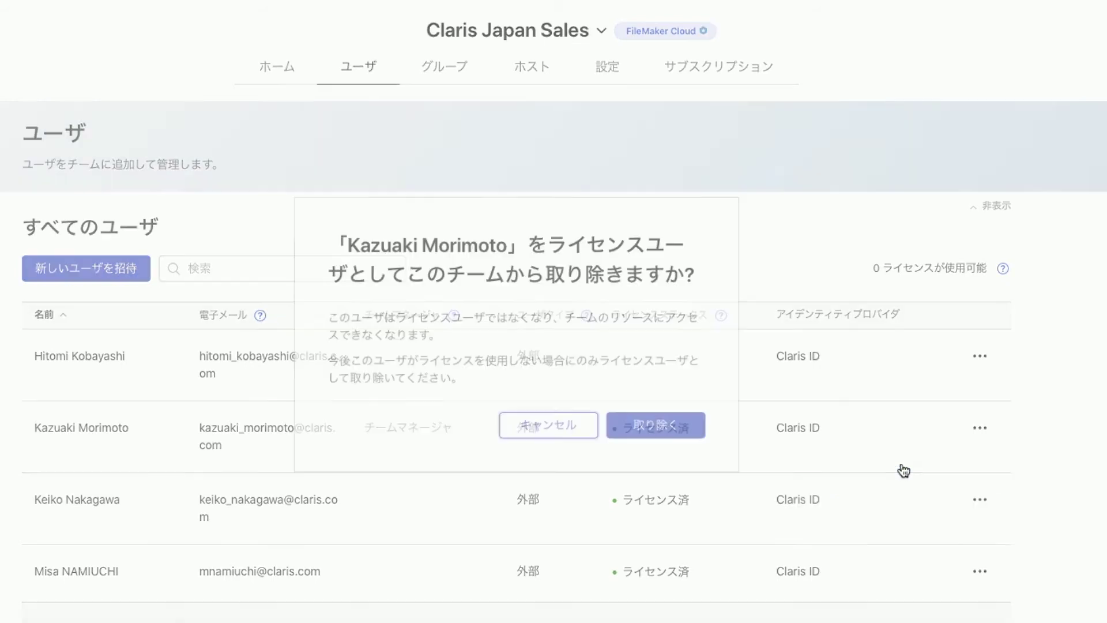
{"action": "left_click", "coordinate": [668, 426]}
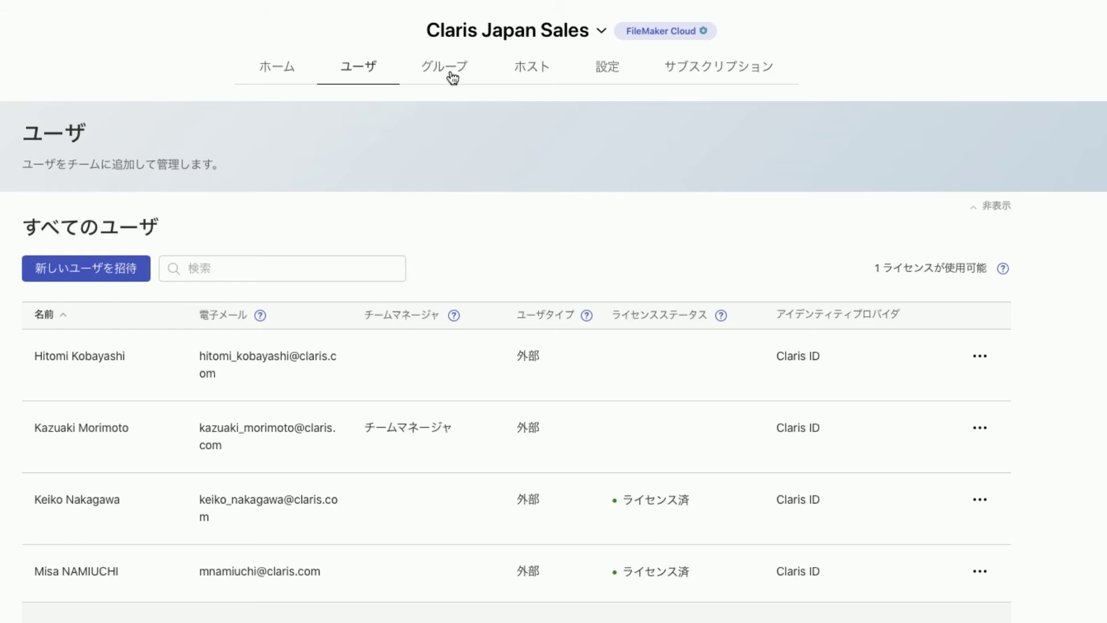
On the グループ page, create an empty group named 'Sales'
{"action": "left_click", "coordinate": [453, 77]}
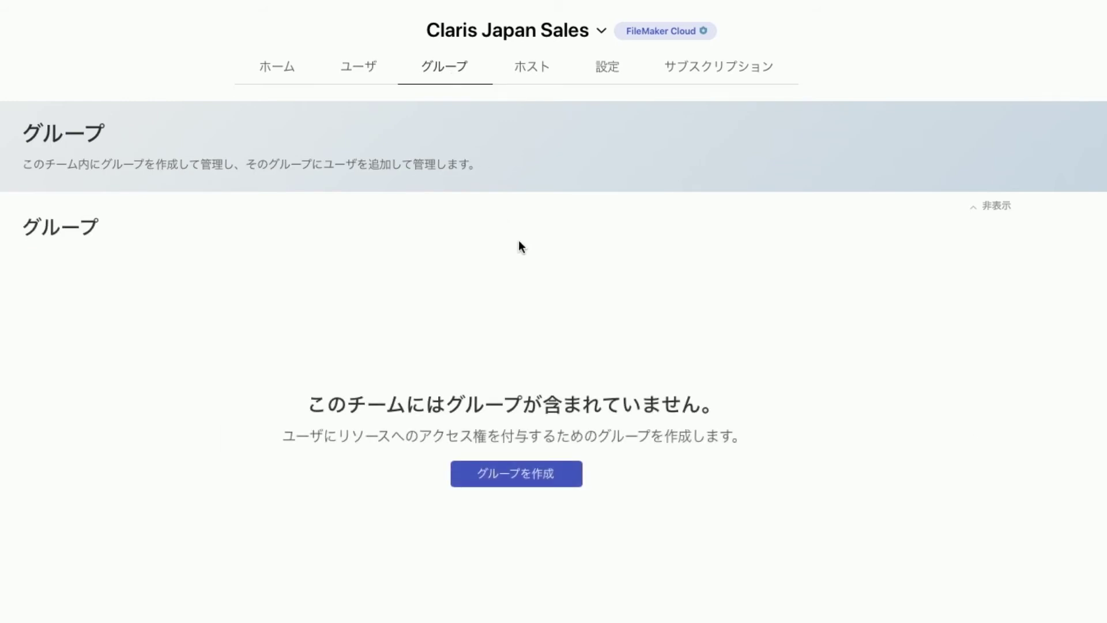
{"action": "left_click", "coordinate": [544, 487]}
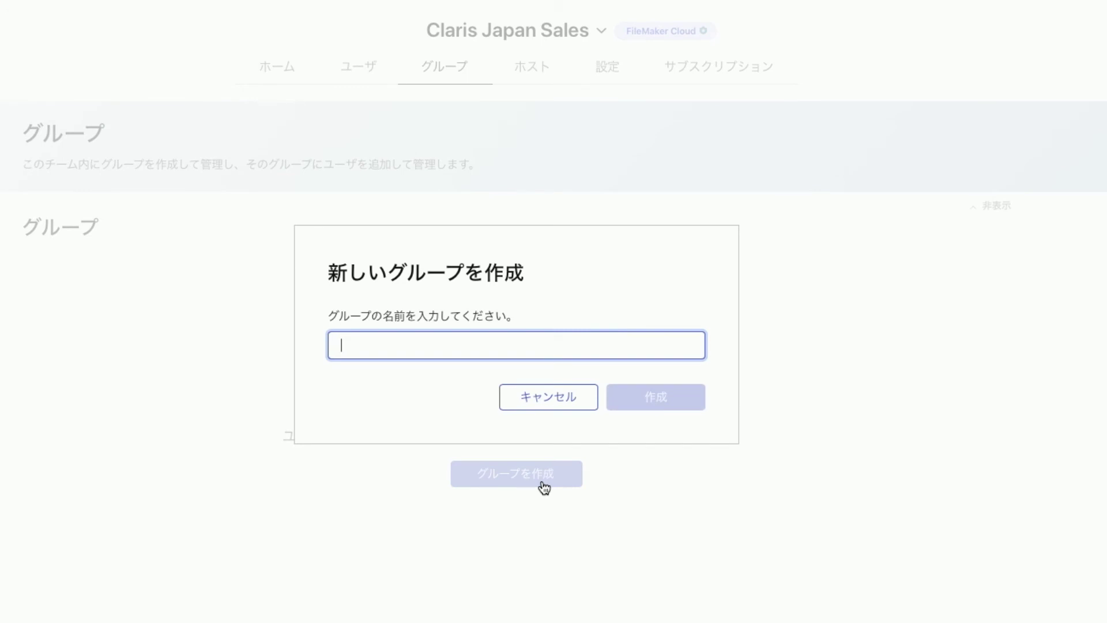
{"action": "type", "text": "Sales"}
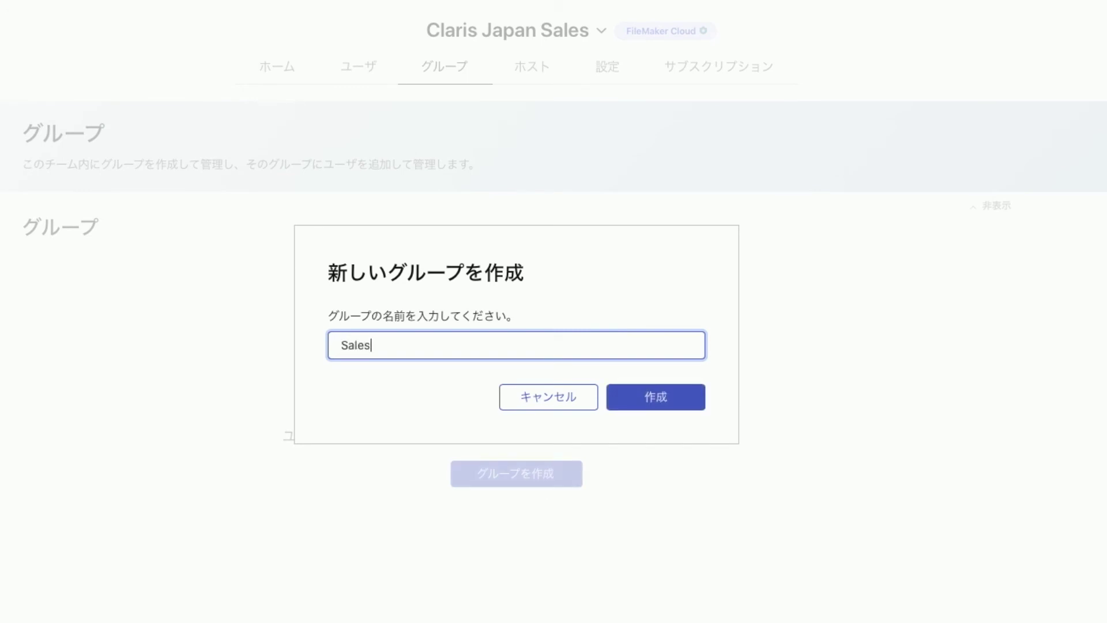
{"action": "left_click", "coordinate": [655, 402]}
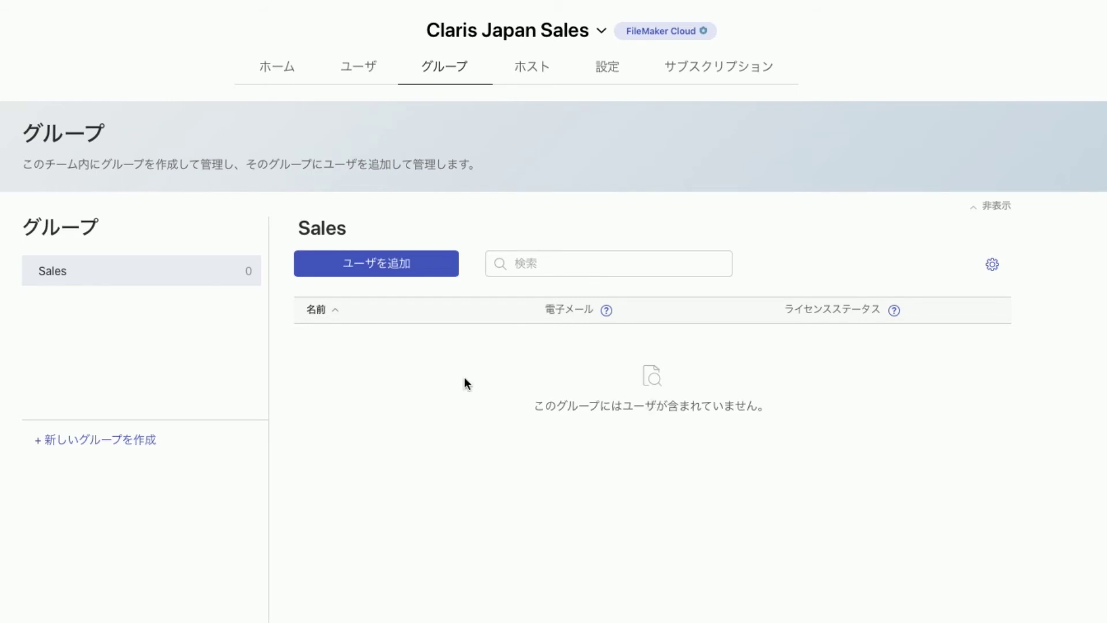
Add the unlicensed team manager to the Sales group
{"action": "left_click", "coordinate": [421, 269]}
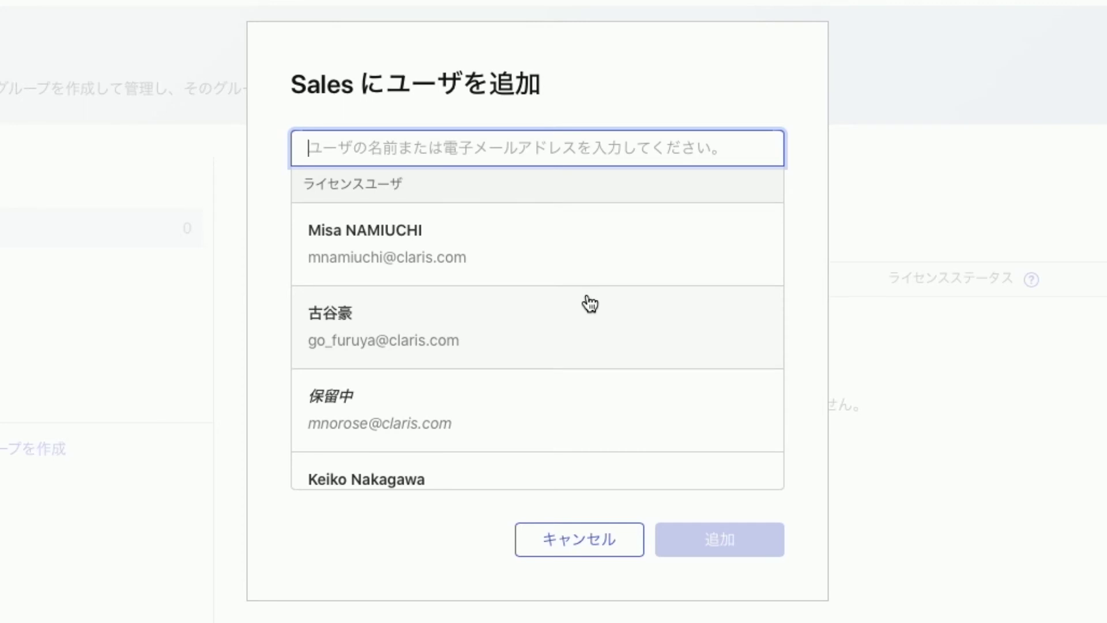
{"action": "scroll", "coordinate": [589, 304], "scroll_direction": "down", "scroll_amount": 5}
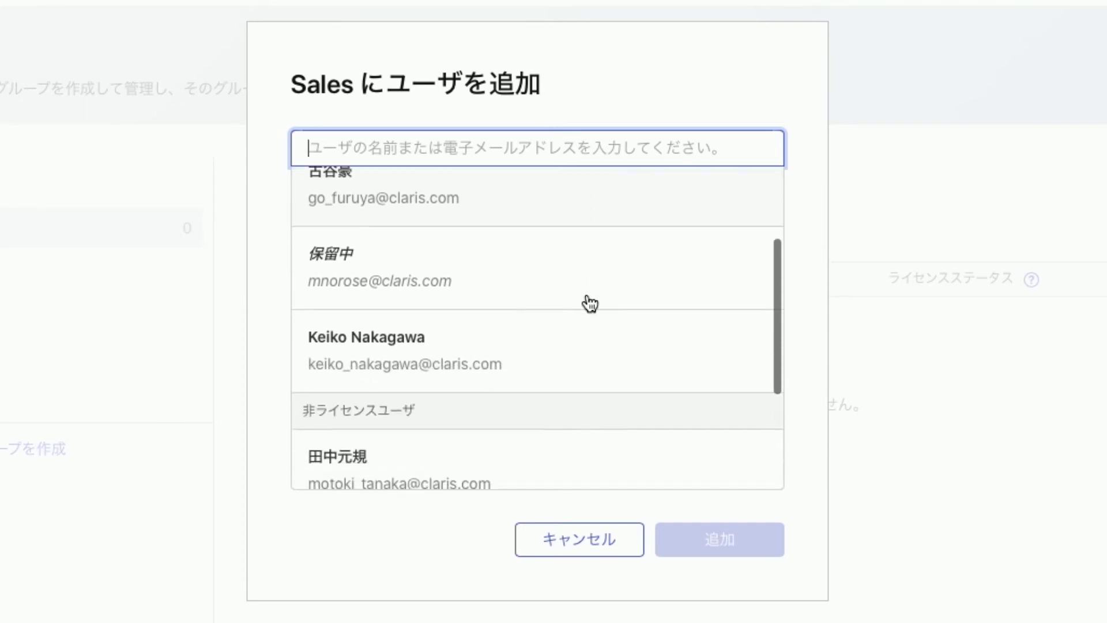
{"action": "scroll", "coordinate": [590, 304], "scroll_direction": "down", "scroll_amount": 6}
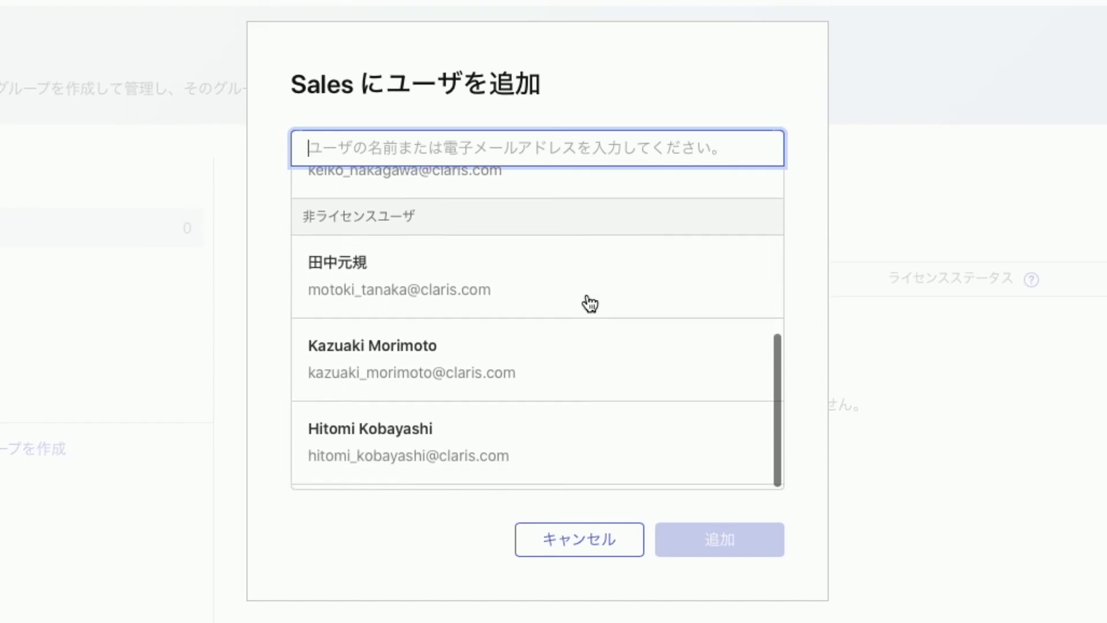
{"action": "scroll", "coordinate": [589, 304], "scroll_direction": "up", "scroll_amount": 10}
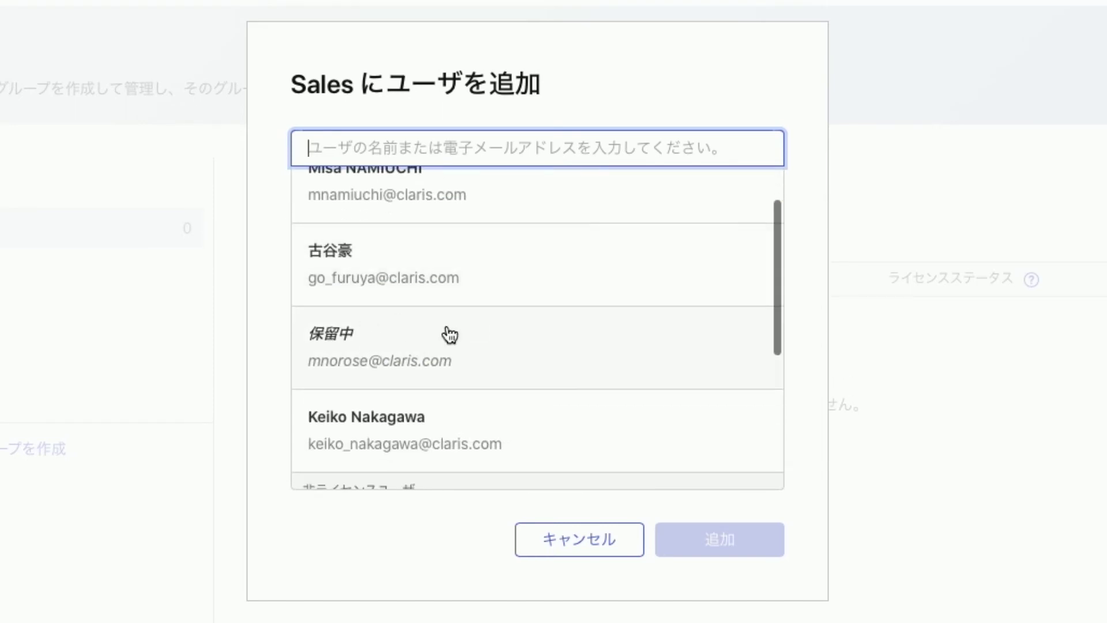
{"action": "scroll", "coordinate": [448, 331], "scroll_direction": "down", "scroll_amount": 4}
{"action": "scroll", "coordinate": [449, 334], "scroll_direction": "down", "scroll_amount": 5}
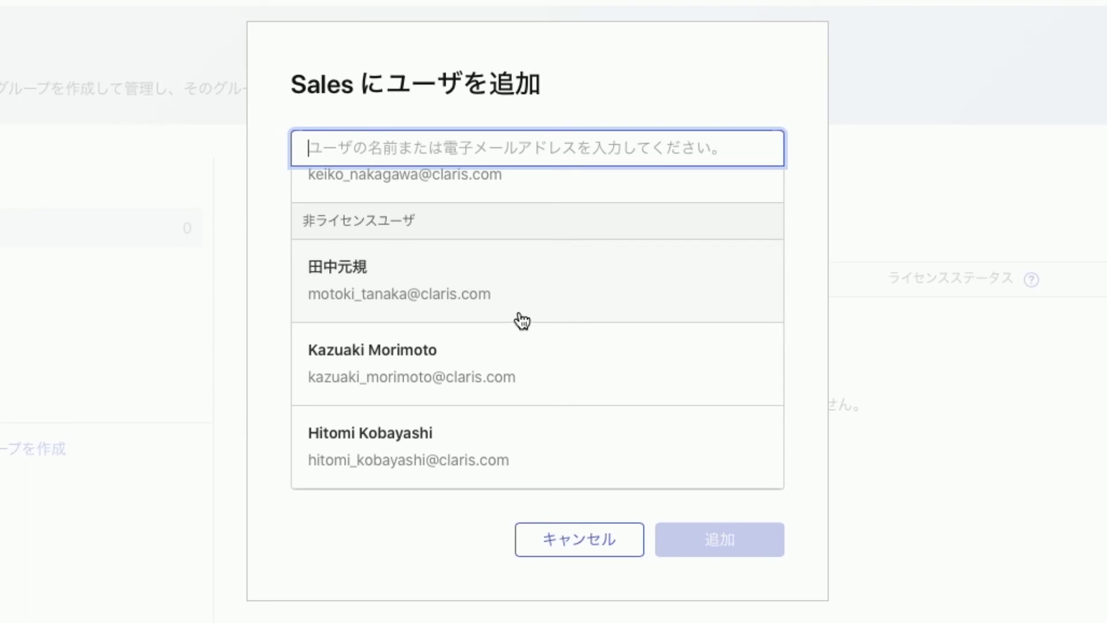
{"action": "left_click", "coordinate": [507, 361]}
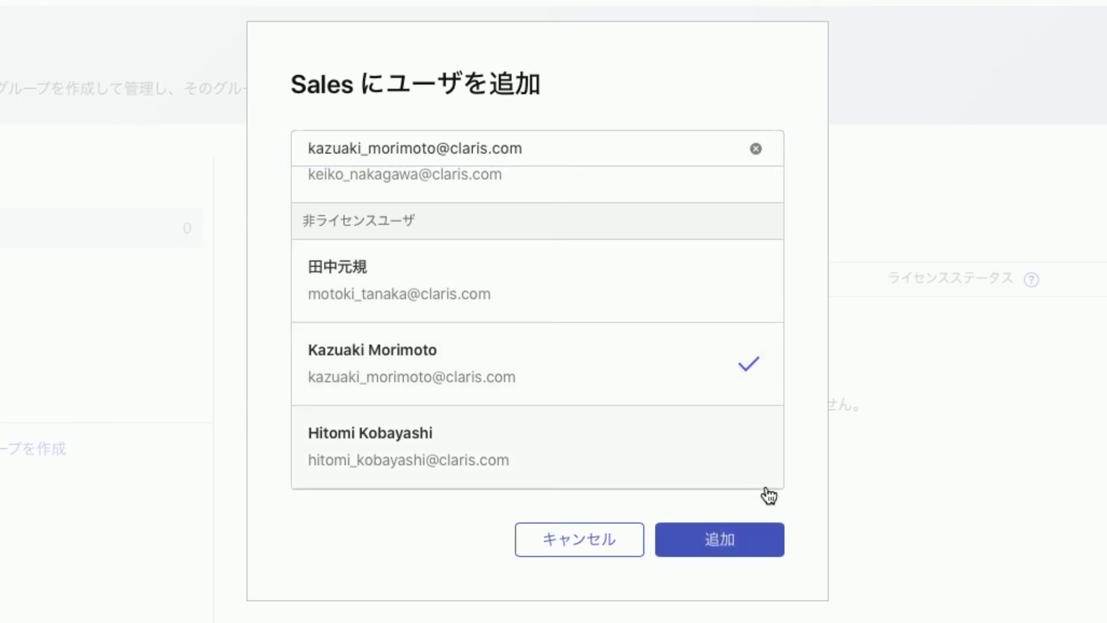
{"action": "left_click", "coordinate": [749, 538]}
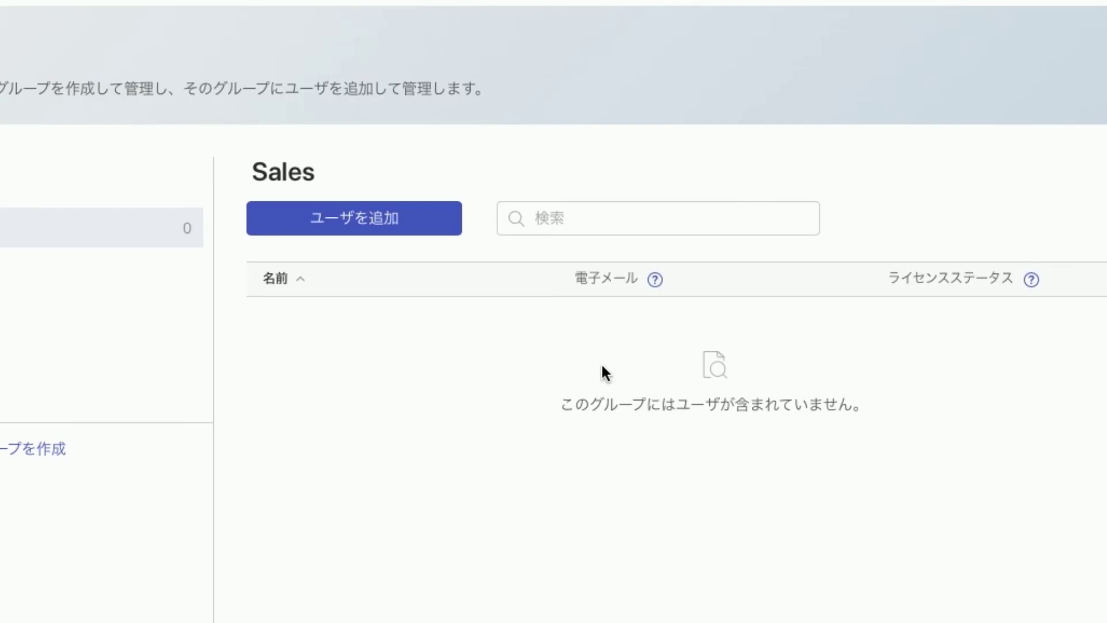
Add a licensed user to the Sales group as well
{"action": "left_click", "coordinate": [404, 237]}
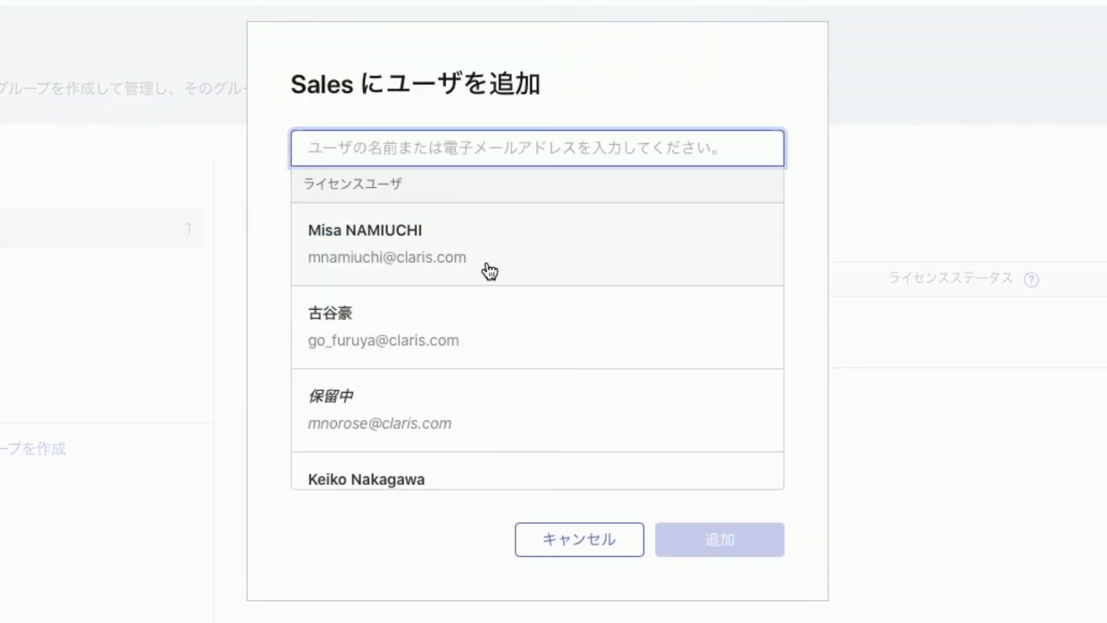
{"action": "left_click", "coordinate": [444, 250]}
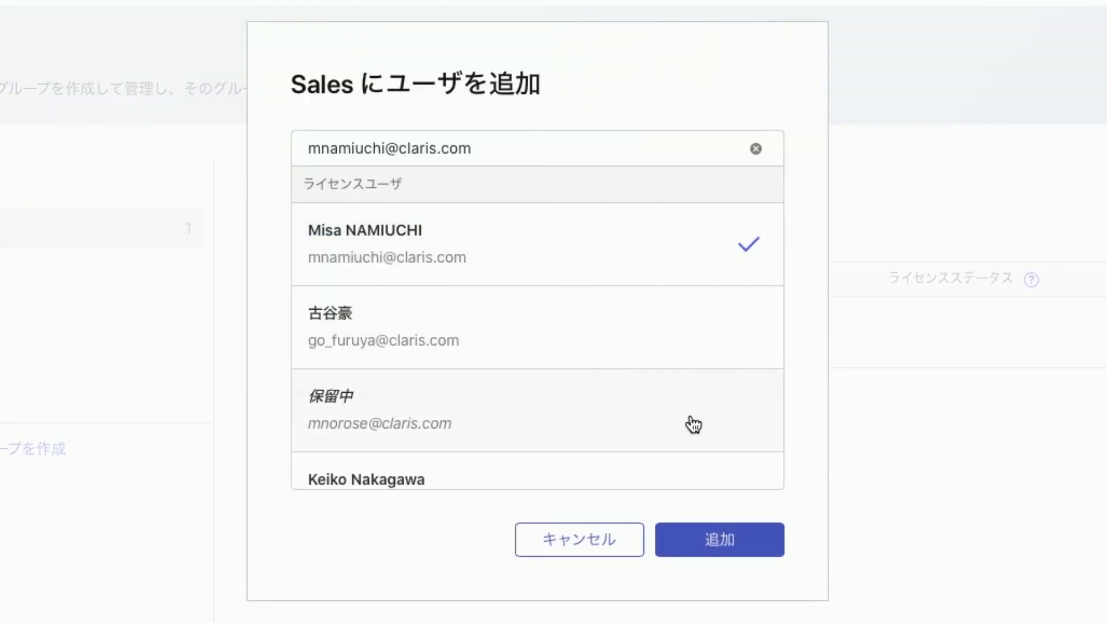
{"action": "left_click", "coordinate": [704, 549]}
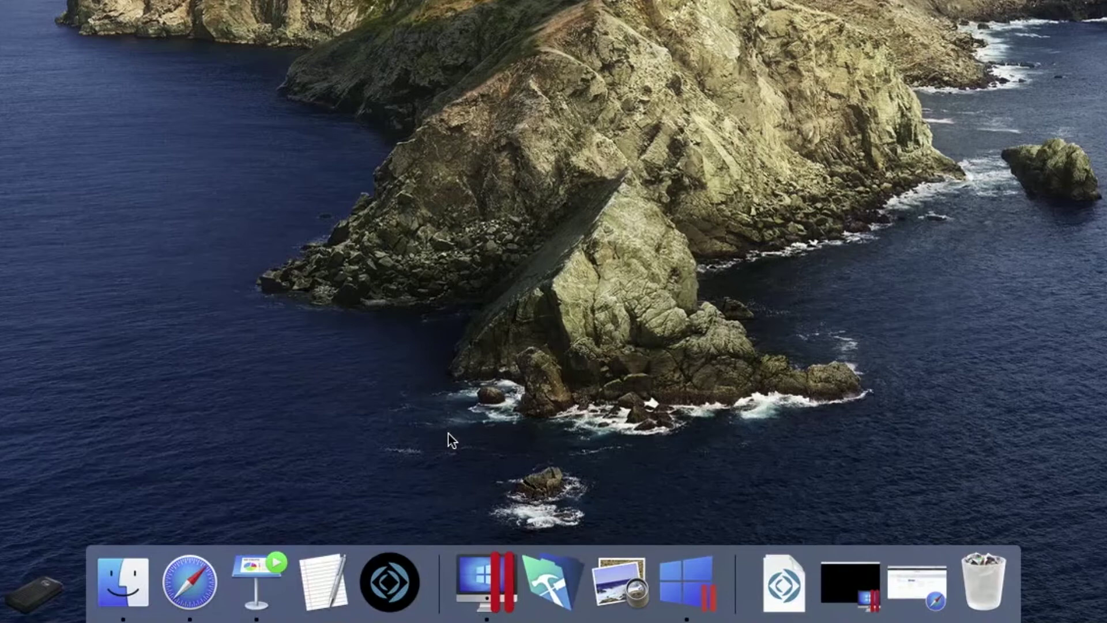
Launch FileMaker Pro and sign in with the Claris ID account e-mail and password
{"action": "left_click", "coordinate": [386, 585]}
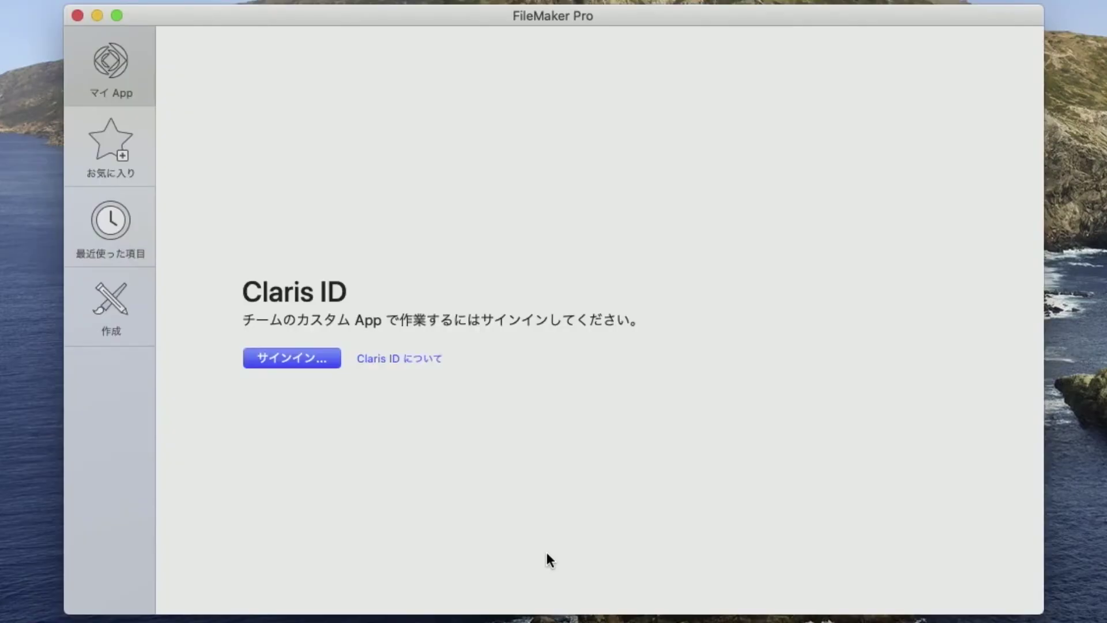
{"action": "left_click", "coordinate": [295, 359]}
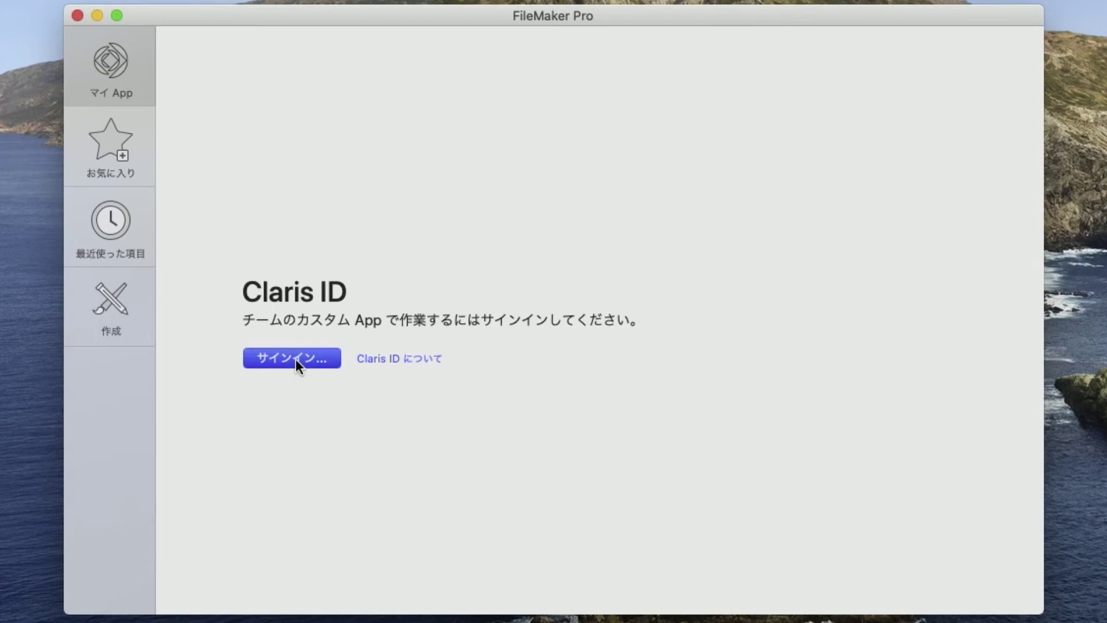
{"action": "left_click", "coordinate": [396, 250]}
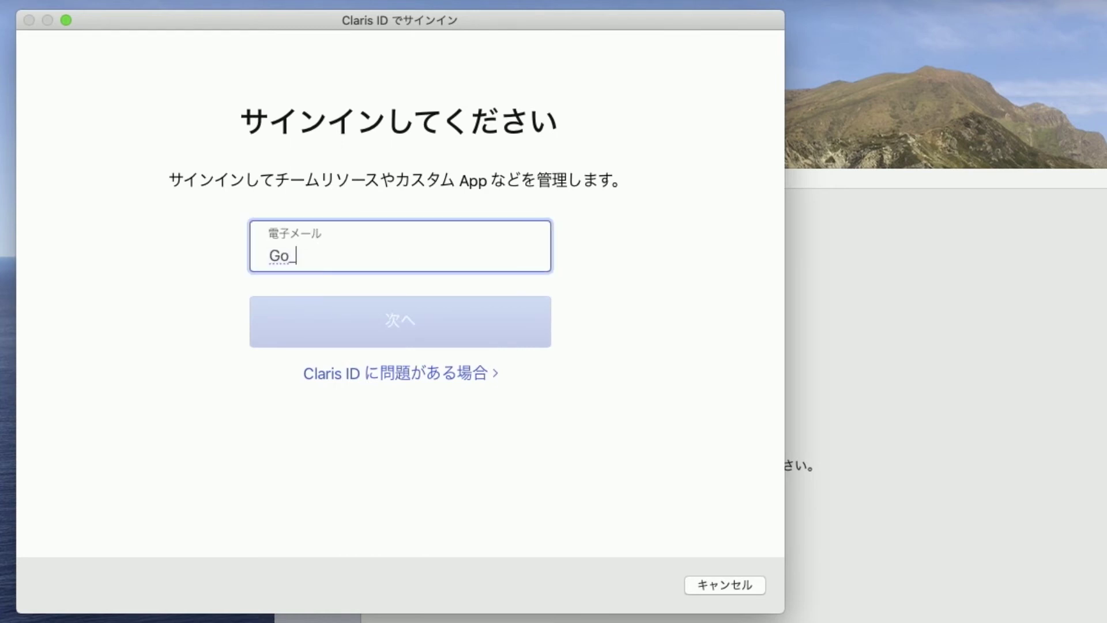
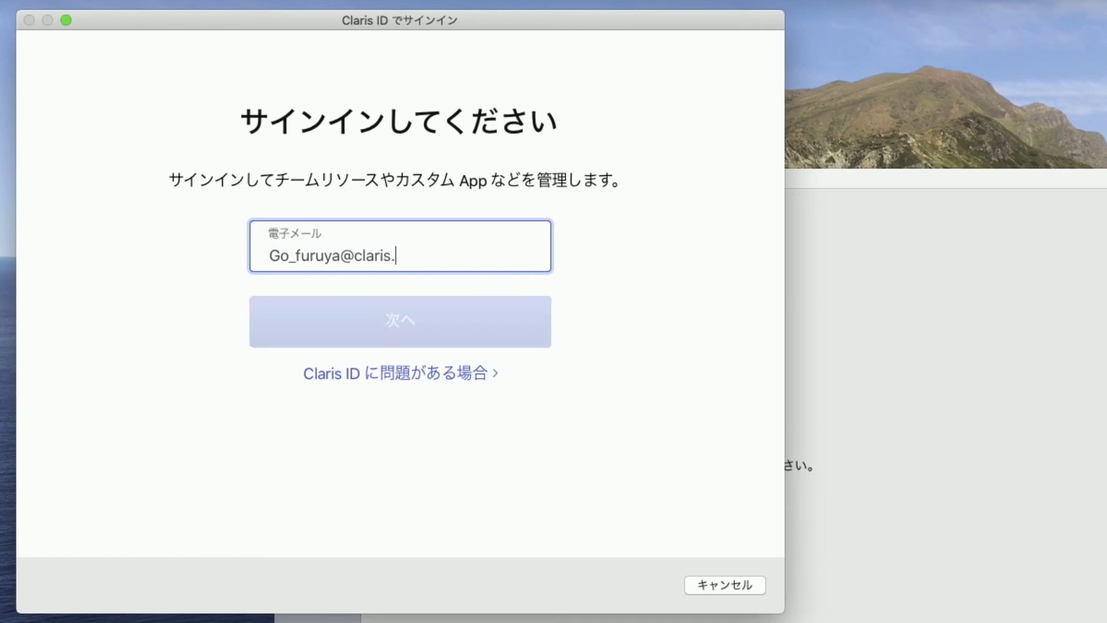
{"action": "left_click", "coordinate": [400, 316]}
{"action": "left_click", "coordinate": [413, 284]}
{"action": "type", "text": "••••••••••"}
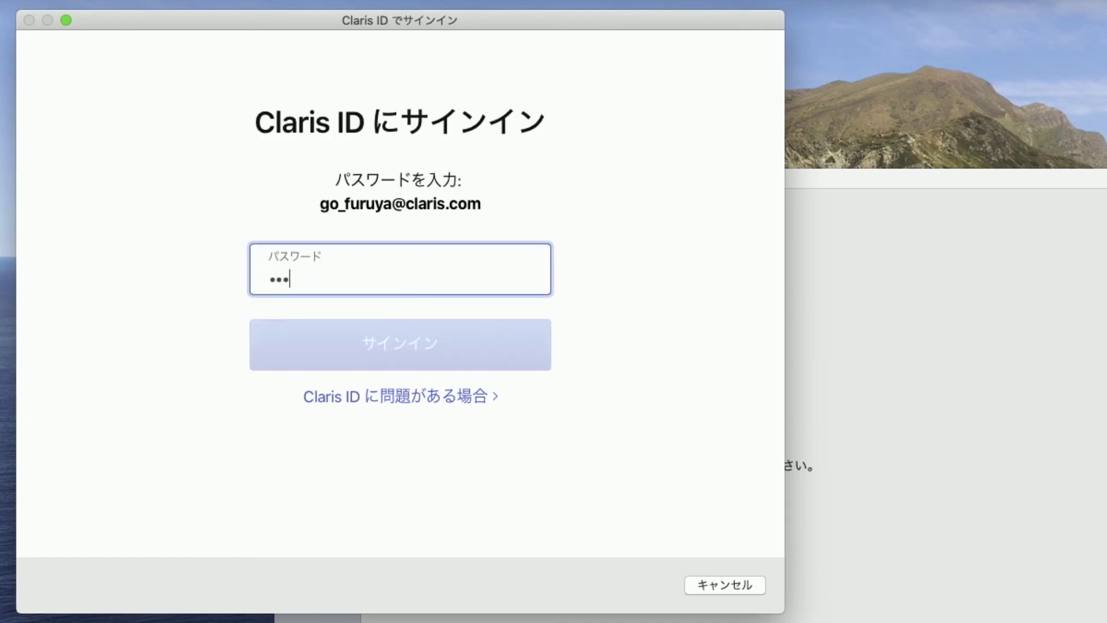
{"action": "type", "text": "•••"}
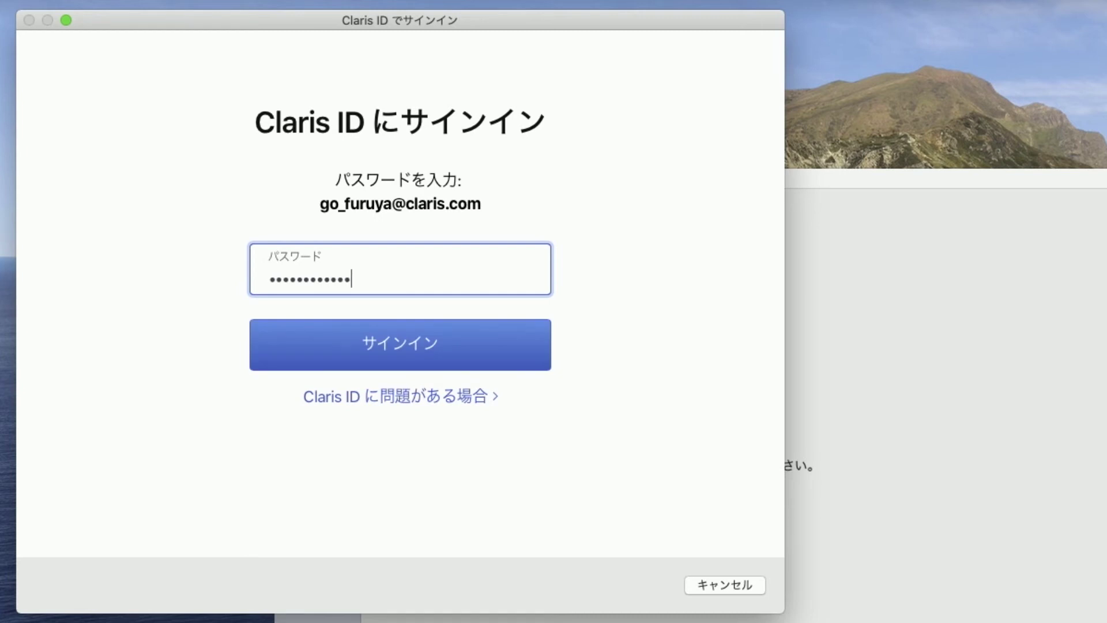
{"action": "key", "text": "Return"}
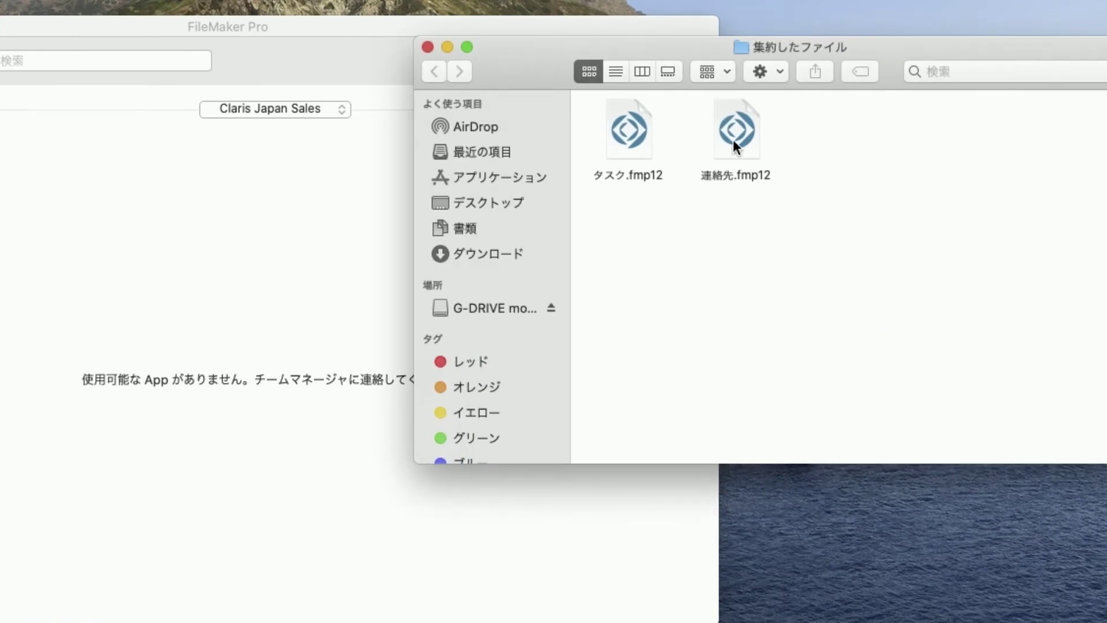
Open 連絡先.fmp12 from the Finder folder and sign in with the Admin account password
{"action": "left_click", "coordinate": [733, 139]}
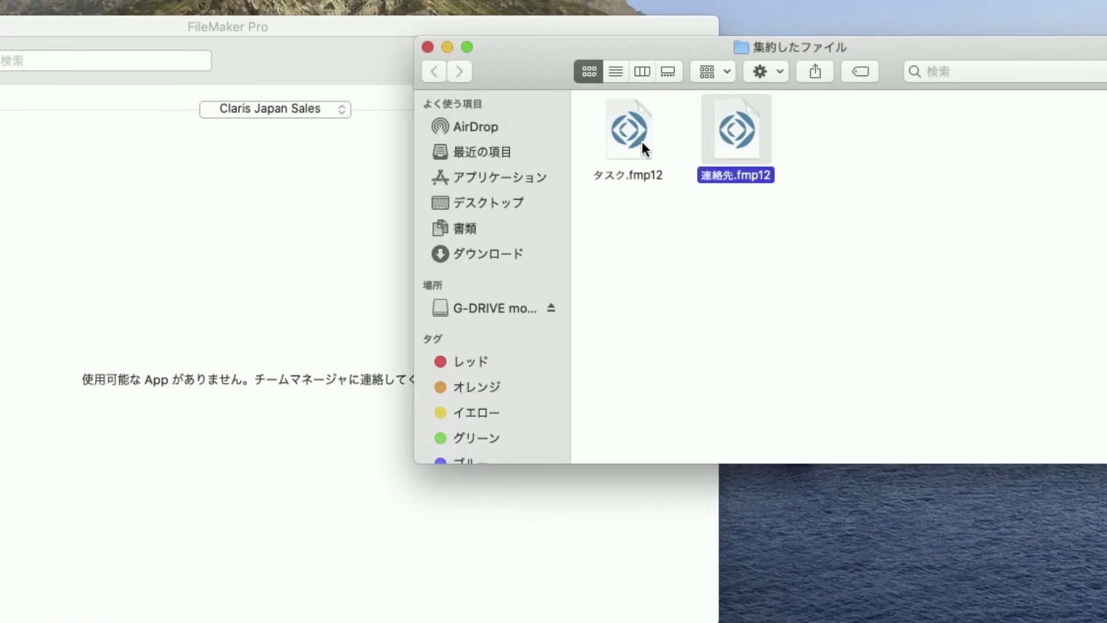
{"action": "left_click", "coordinate": [626, 138]}
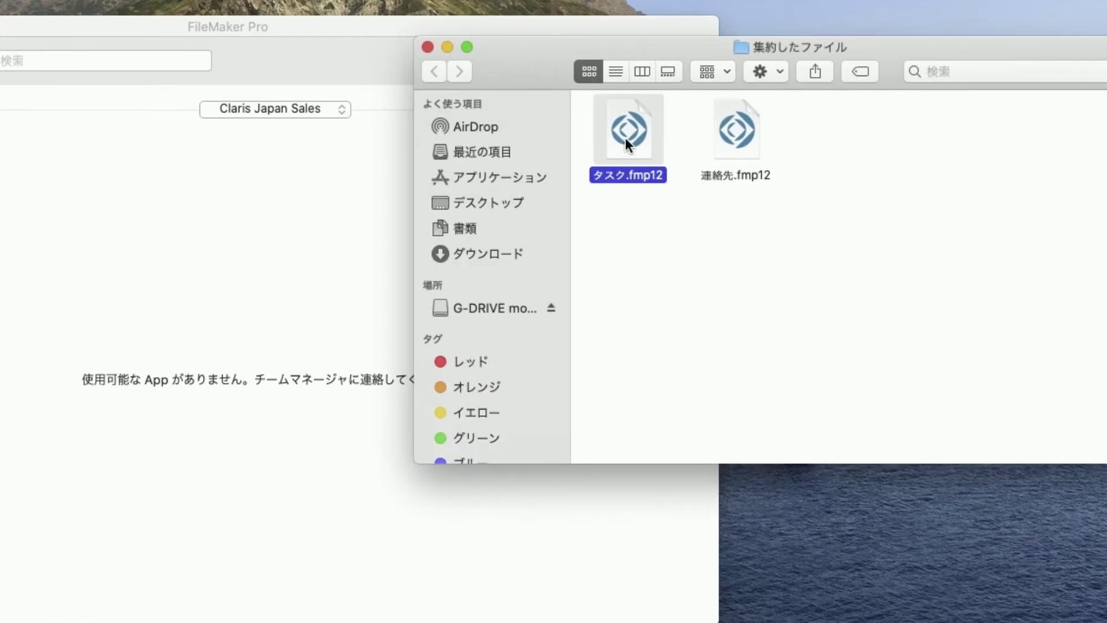
{"action": "left_click", "coordinate": [907, 164]}
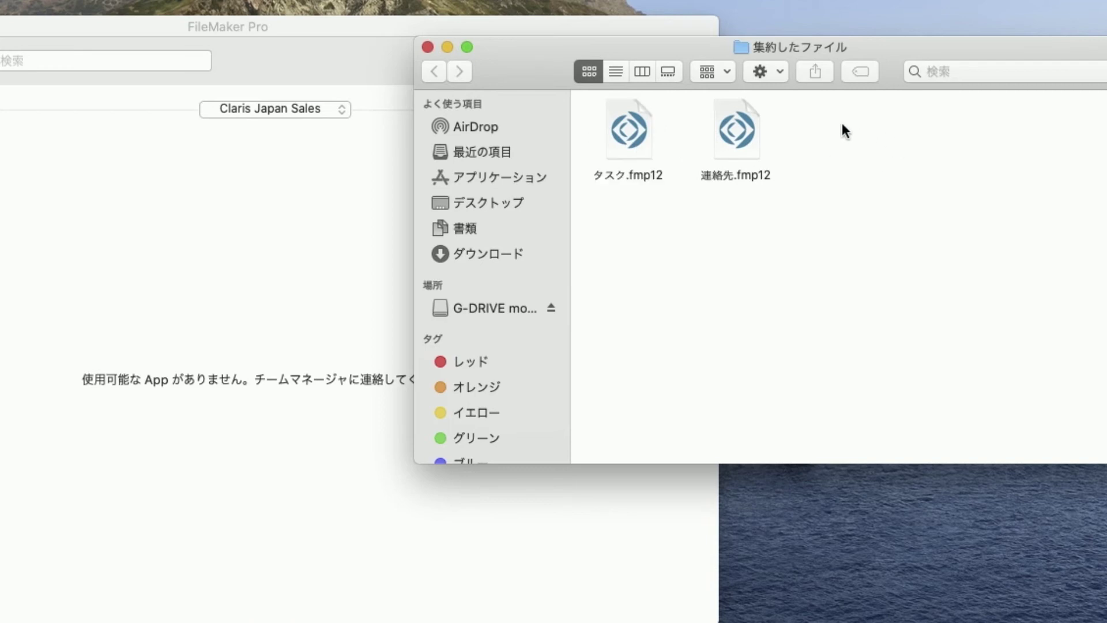
{"action": "double_click", "coordinate": [735, 140]}
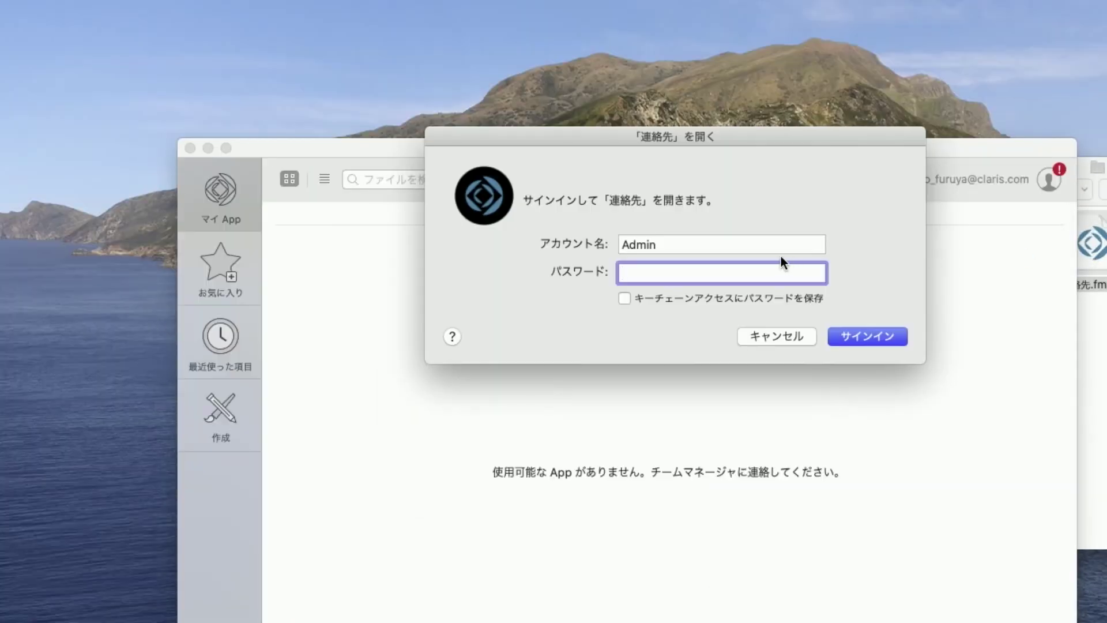
{"action": "type", "text": "admin"}
{"action": "key", "text": "Return"}
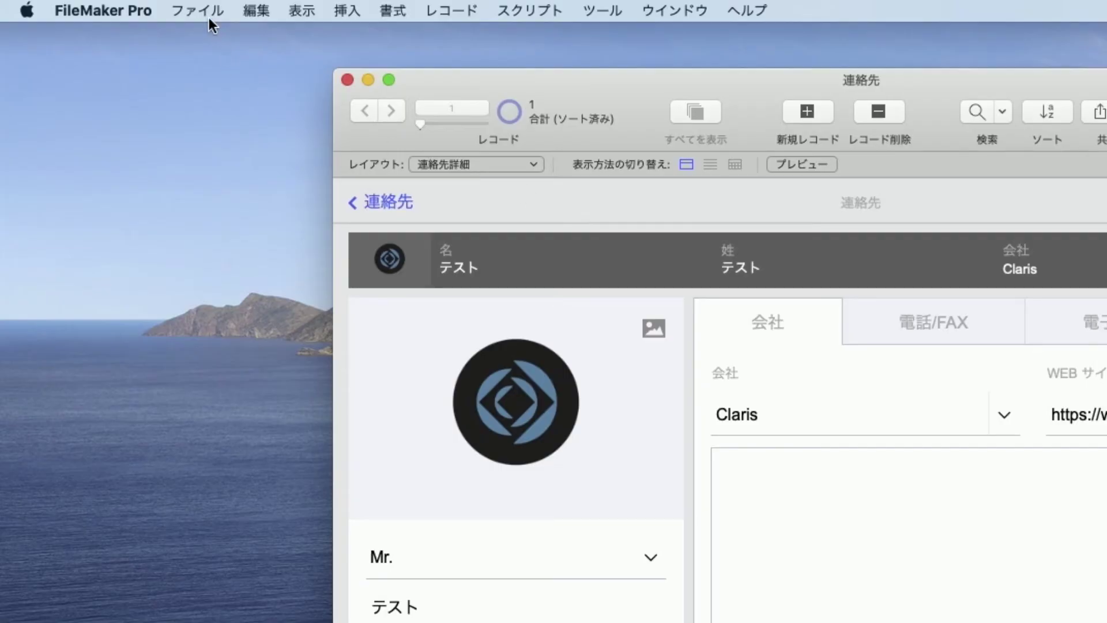
{"action": "left_click", "coordinate": [209, 11]}
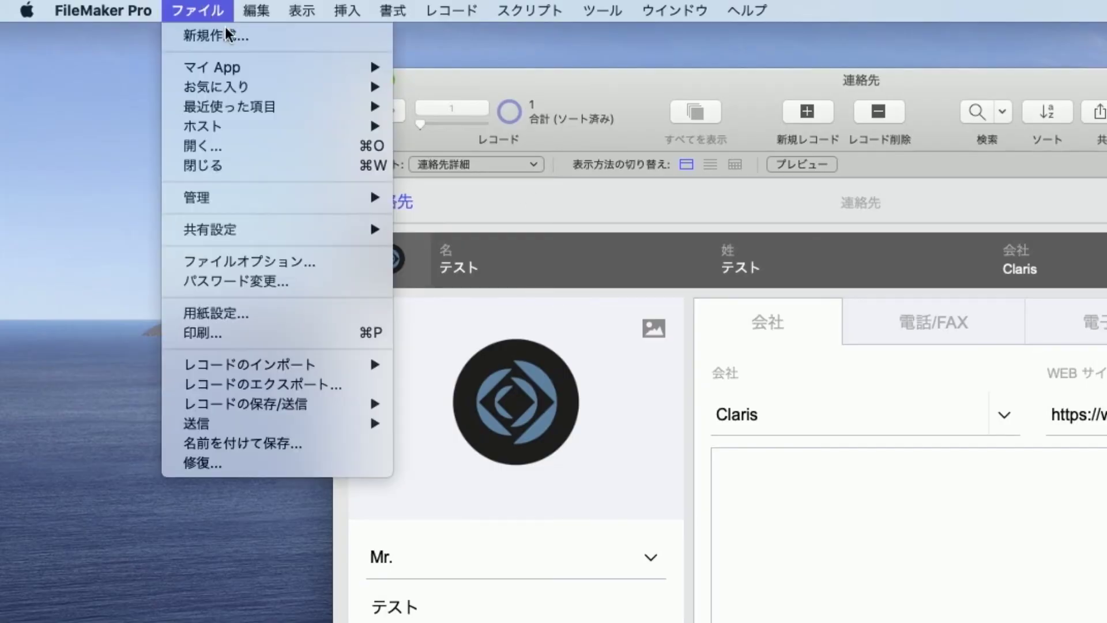
Open Manage Security for 連絡先, review its five accounts, and view the authentication method choices
{"action": "mouse_move", "coordinate": [372, 199]}
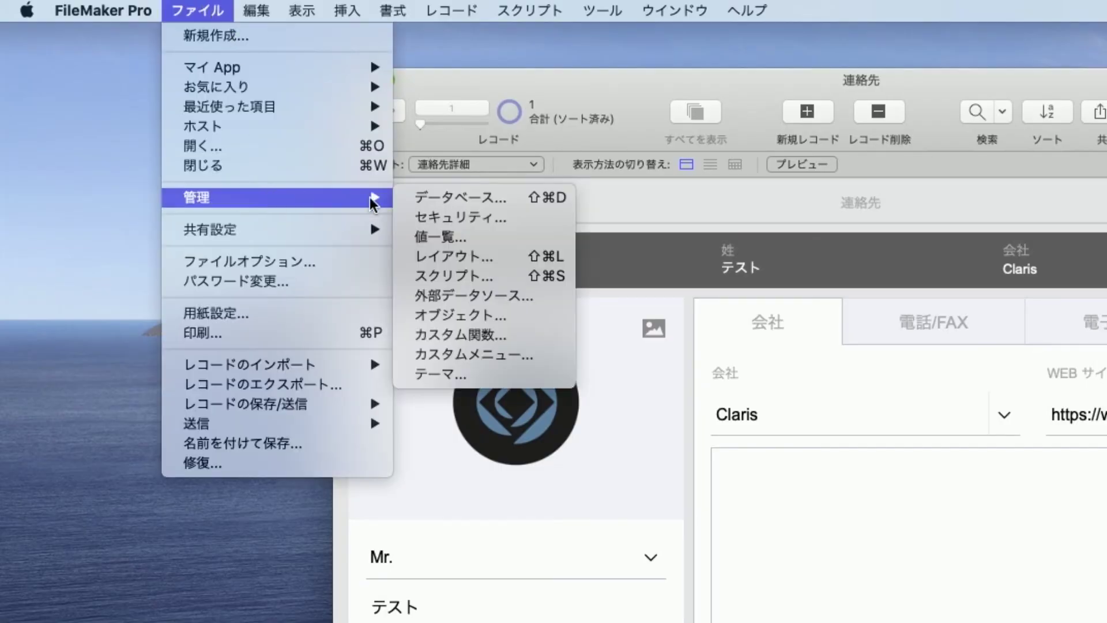
{"action": "left_click", "coordinate": [510, 217]}
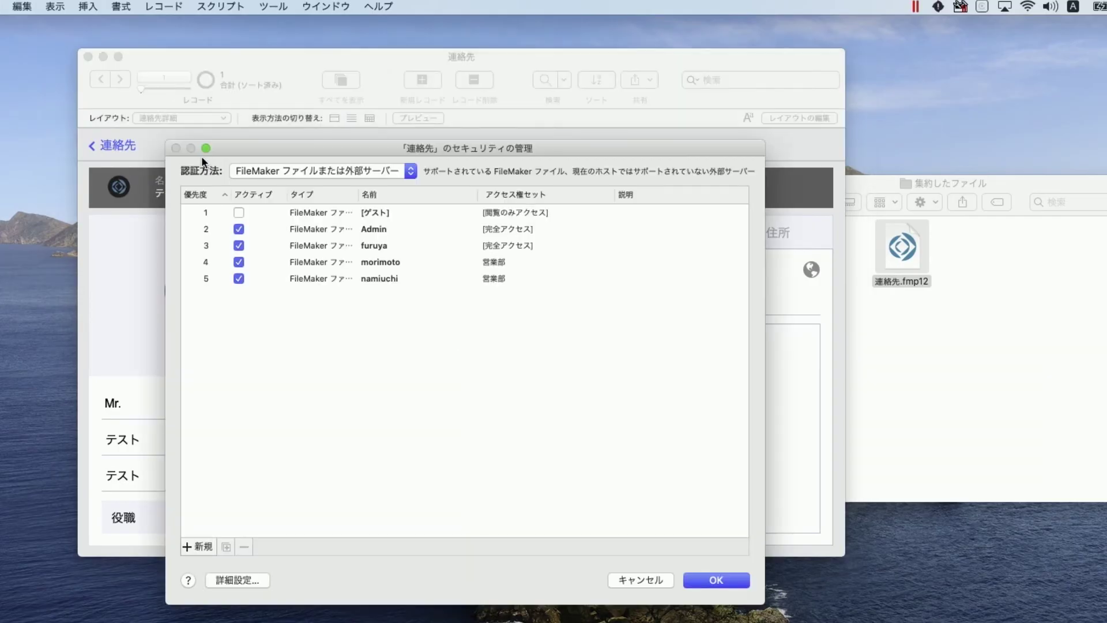
{"action": "left_click", "coordinate": [358, 229]}
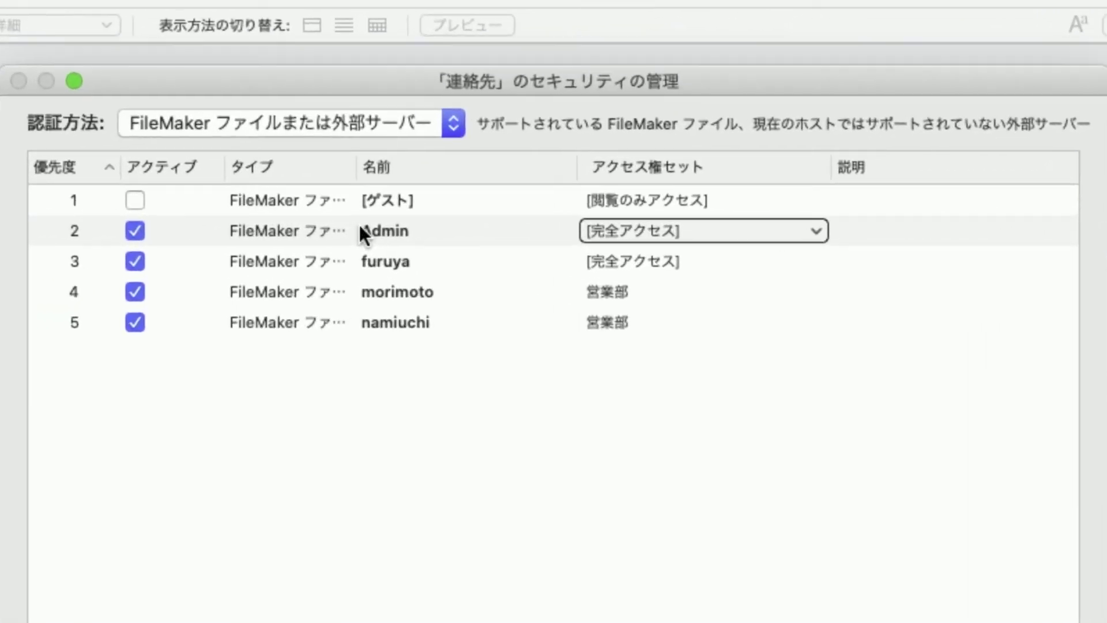
{"action": "left_click", "coordinate": [418, 192]}
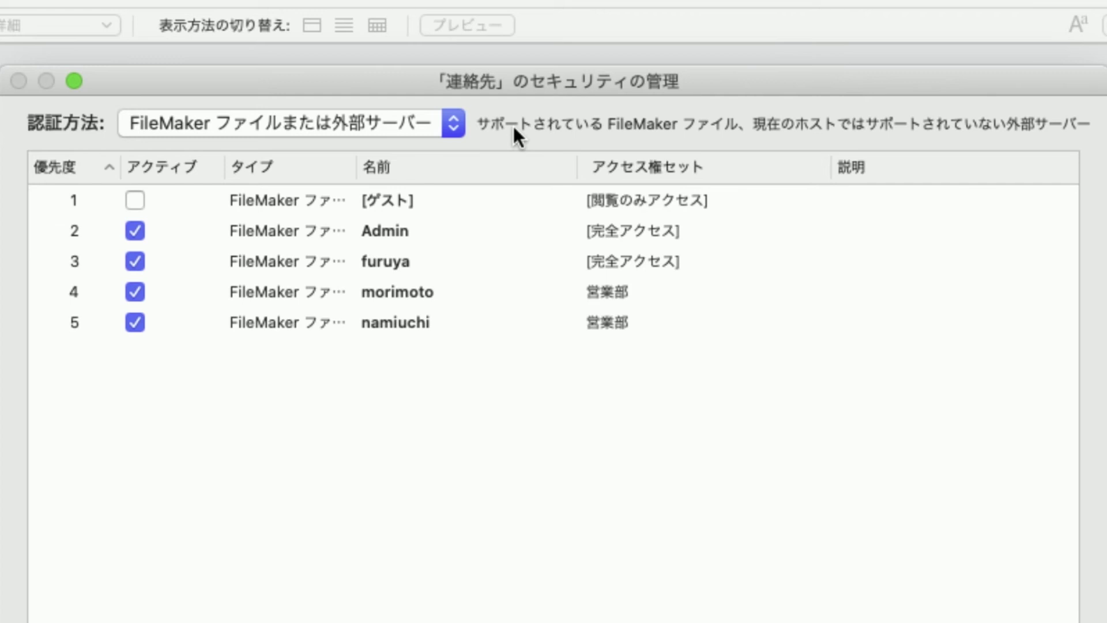
{"action": "left_click", "coordinate": [385, 249]}
{"action": "left_click", "coordinate": [410, 259]}
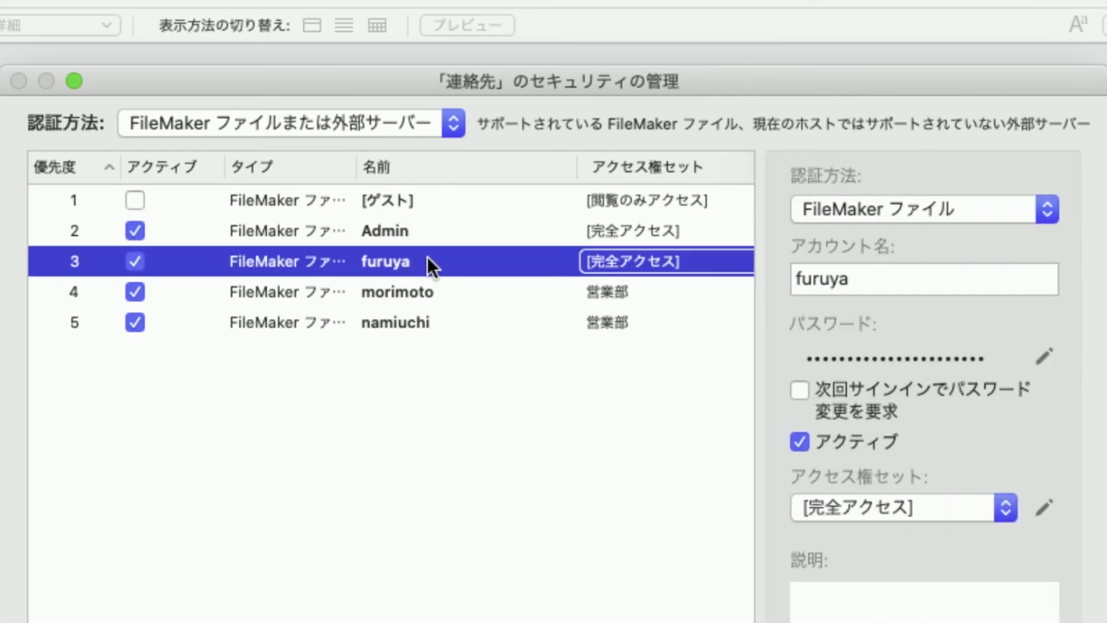
{"action": "left_click", "coordinate": [452, 291]}
{"action": "left_click", "coordinate": [487, 322]}
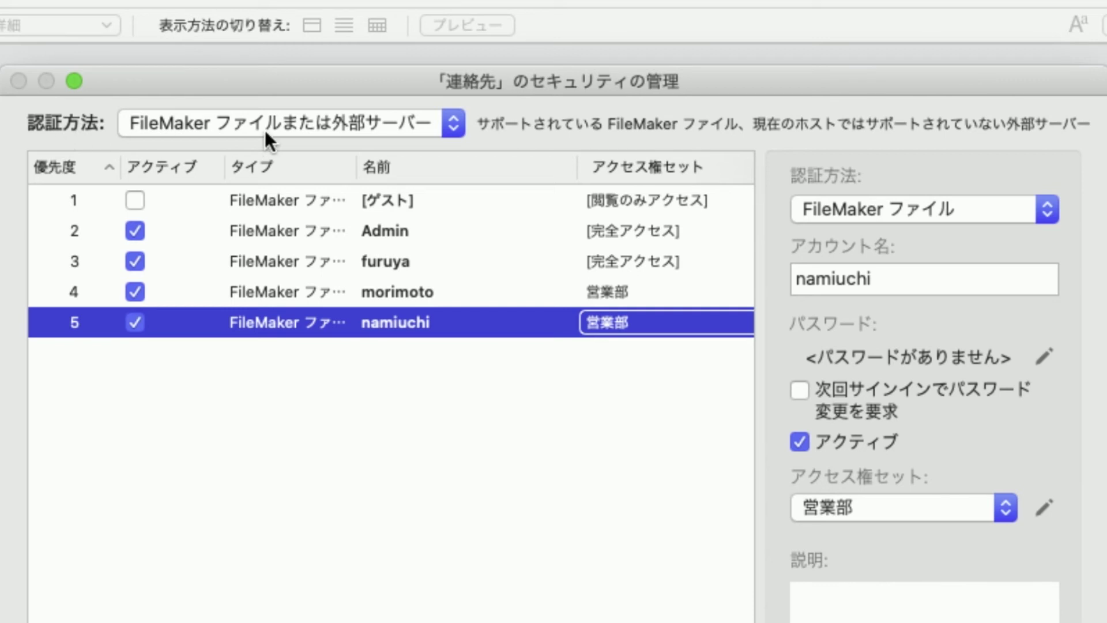
{"action": "left_click", "coordinate": [296, 123]}
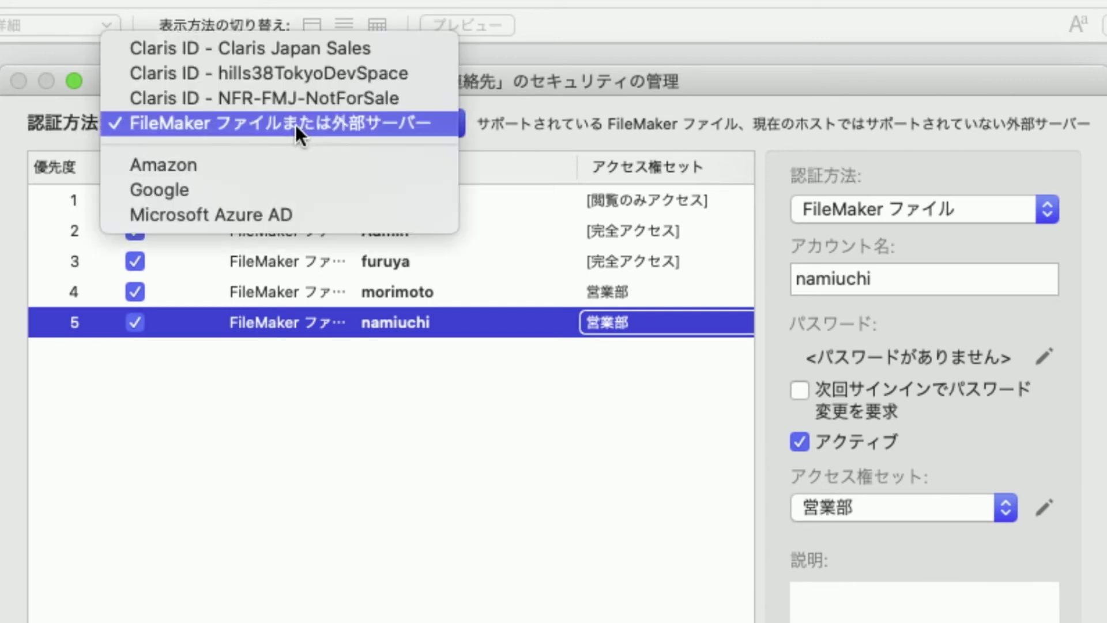
Switch authentication to Claris ID – Claris Japan Sales and add an account for the first Claris ID user
{"action": "left_click", "coordinate": [320, 54]}
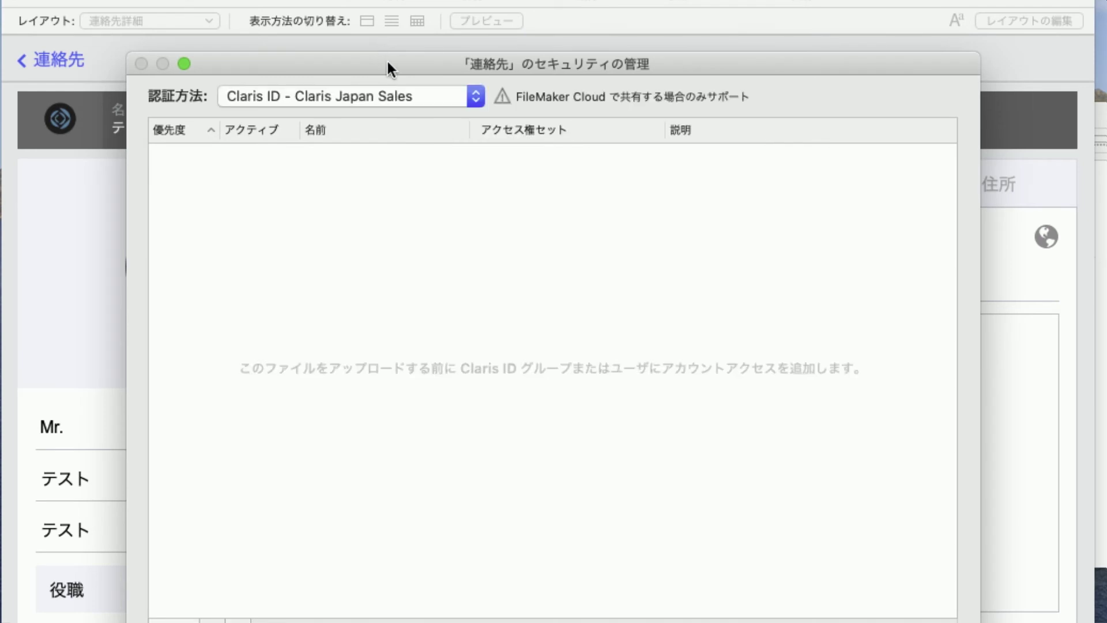
{"action": "left_click_drag", "start_coordinate": [390, 65], "coordinate": [390, 17]}
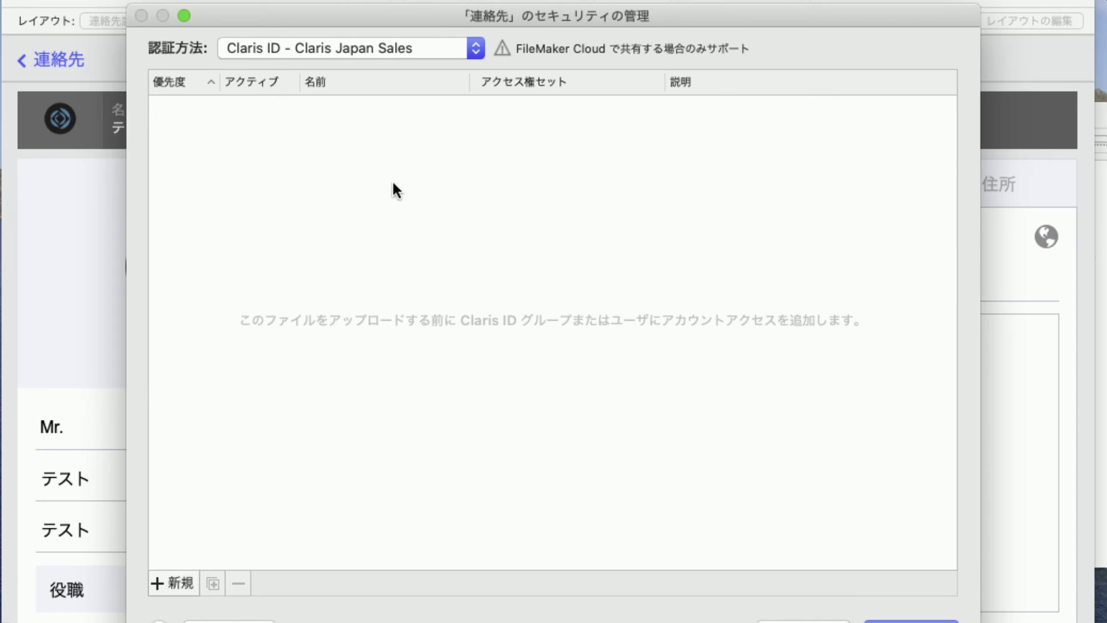
{"action": "left_click", "coordinate": [173, 583]}
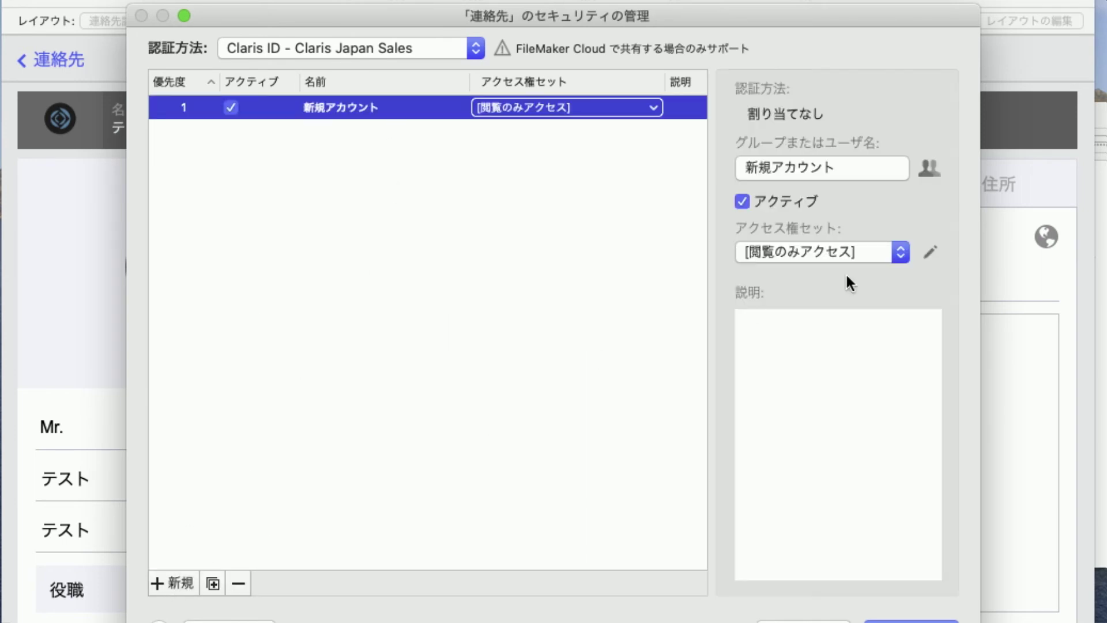
{"action": "left_click", "coordinate": [863, 167]}
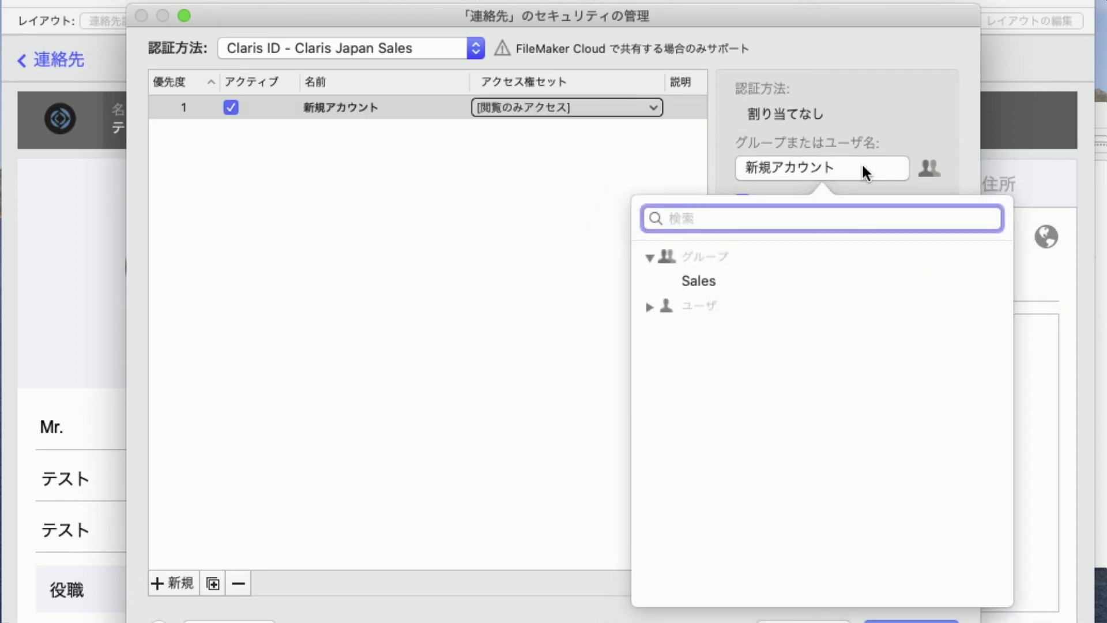
{"action": "left_click", "coordinate": [649, 306]}
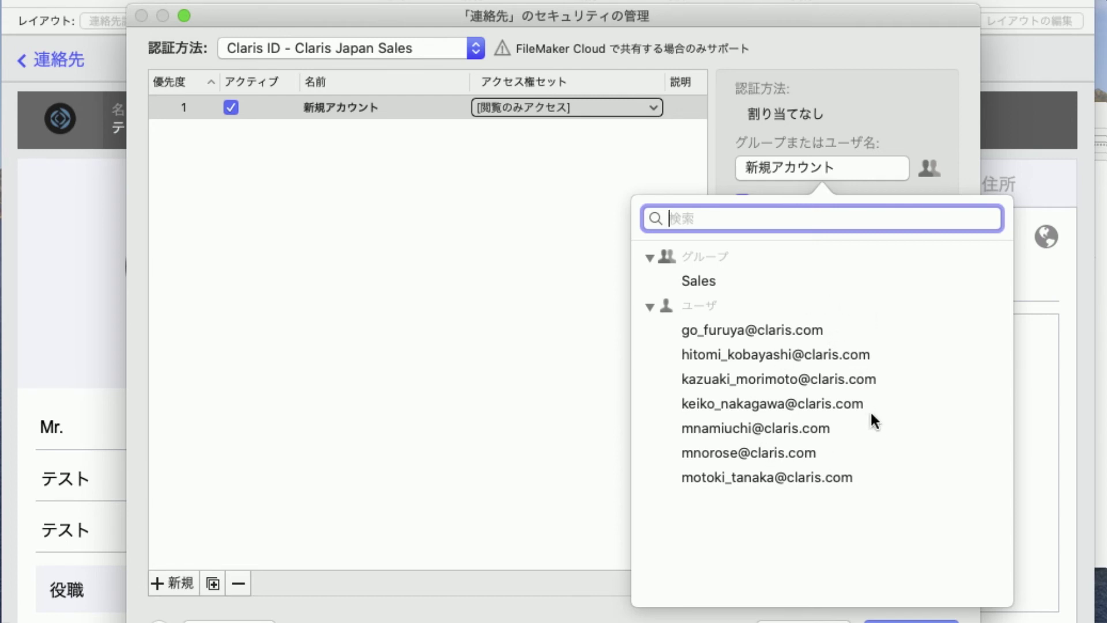
{"action": "left_click", "coordinate": [733, 330]}
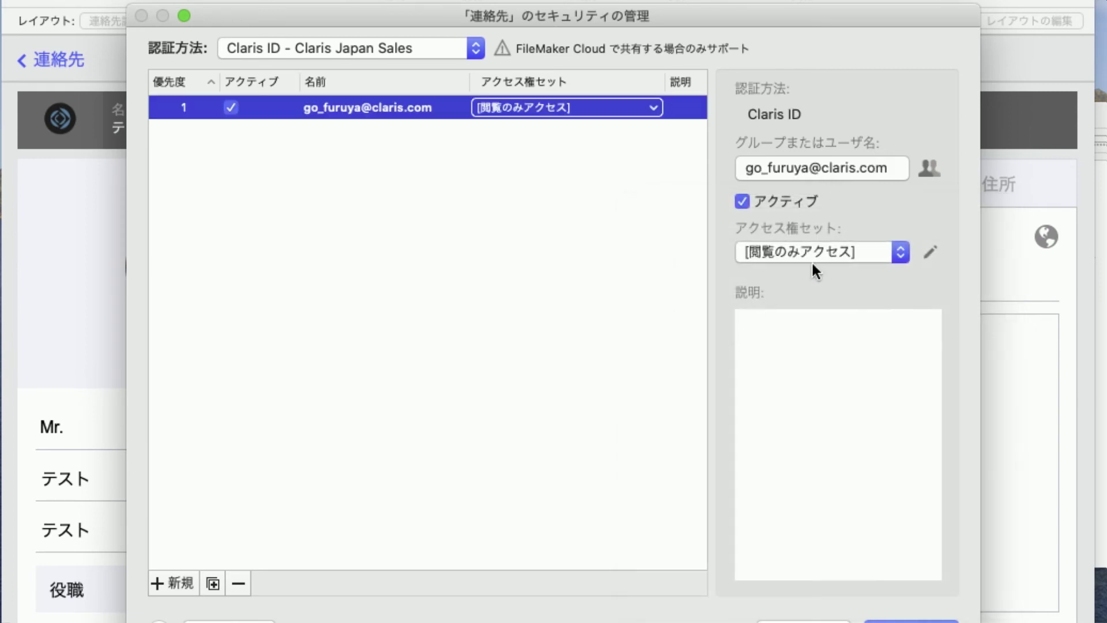
Give that account [完全アクセス] privileges and add a second new account
{"action": "left_click", "coordinate": [822, 252]}
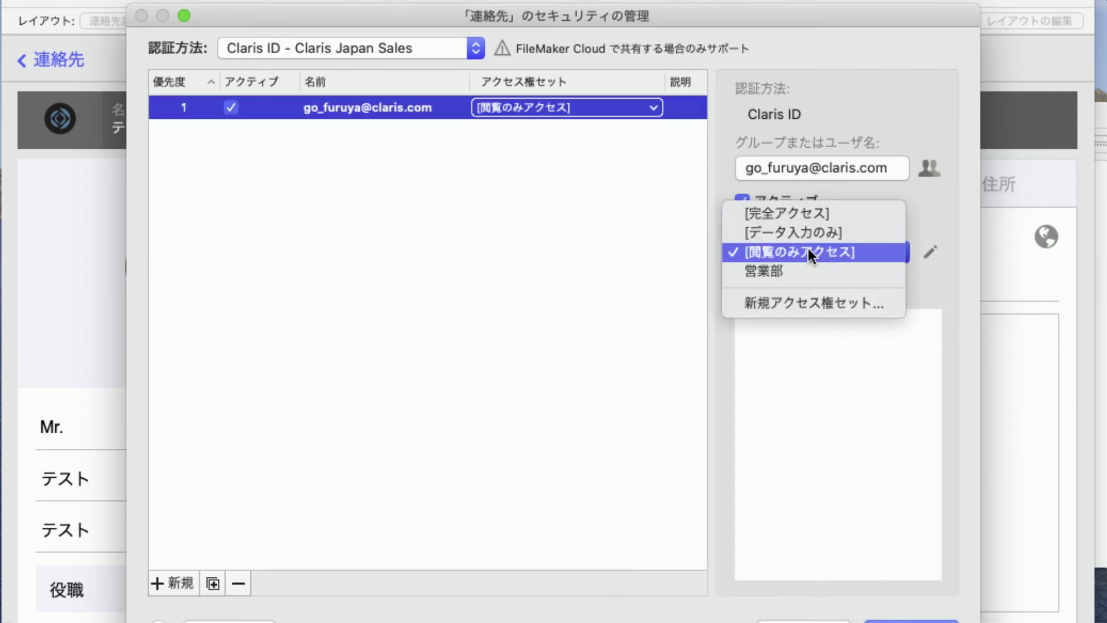
{"action": "left_click", "coordinate": [809, 218]}
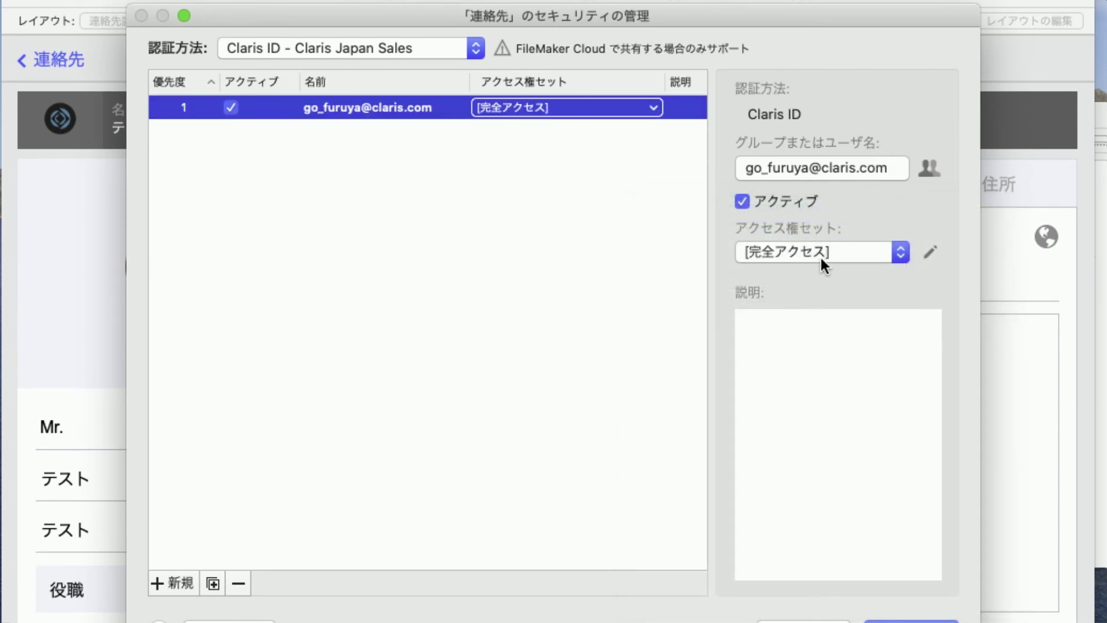
{"action": "left_click", "coordinate": [173, 583]}
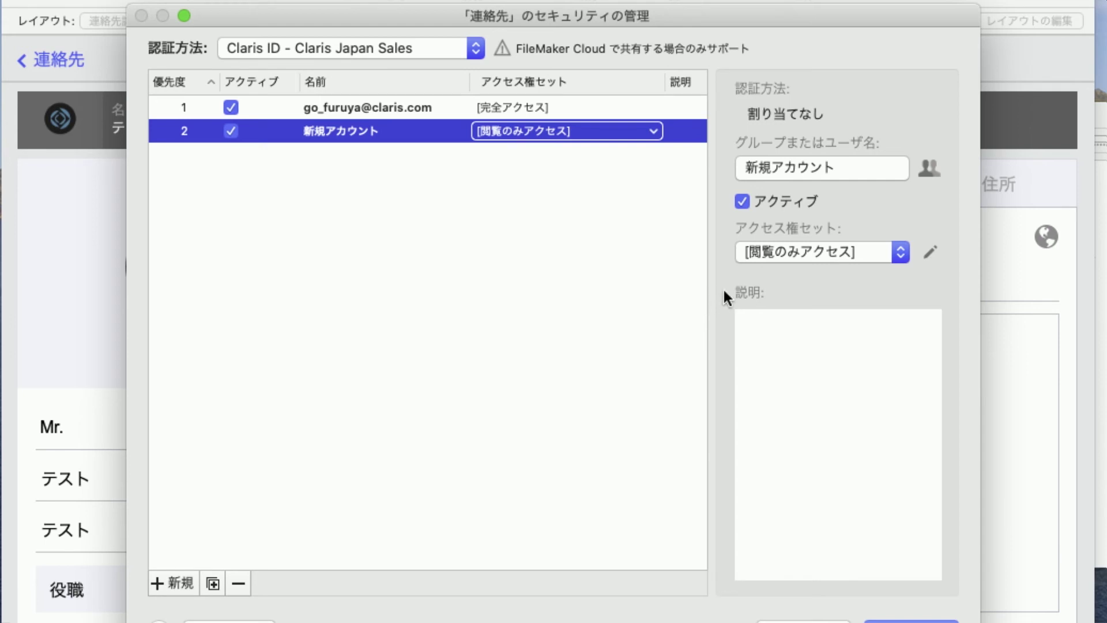
{"action": "left_click", "coordinate": [815, 165]}
Assign the Sales group to the second account with the 営業部 privilege set and confirm with OK
{"action": "left_click", "coordinate": [649, 306]}
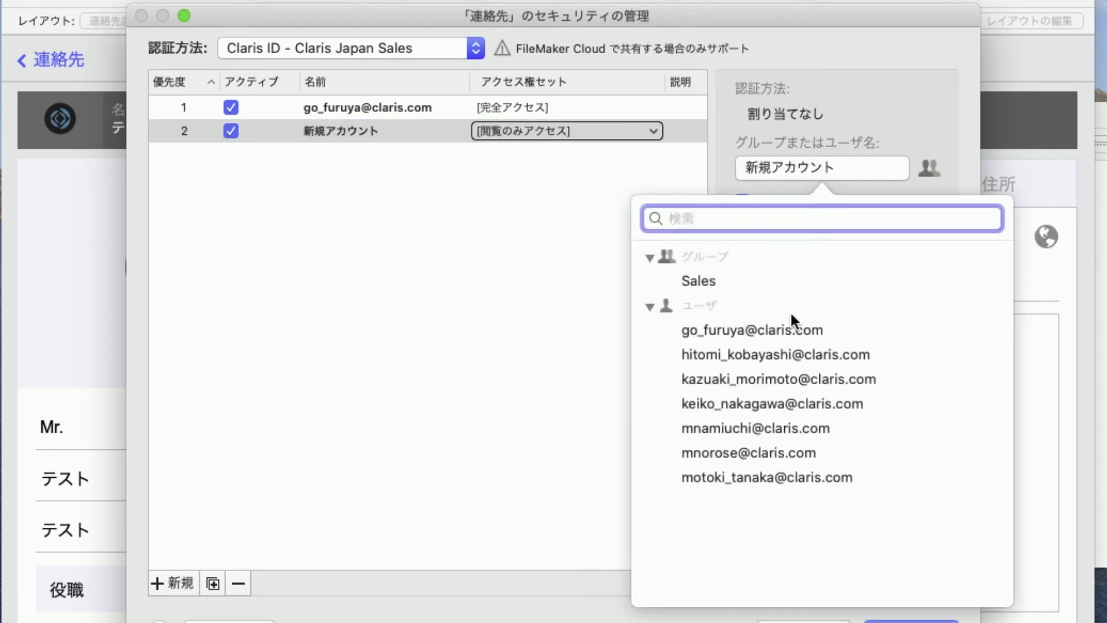
{"action": "left_click", "coordinate": [996, 281]}
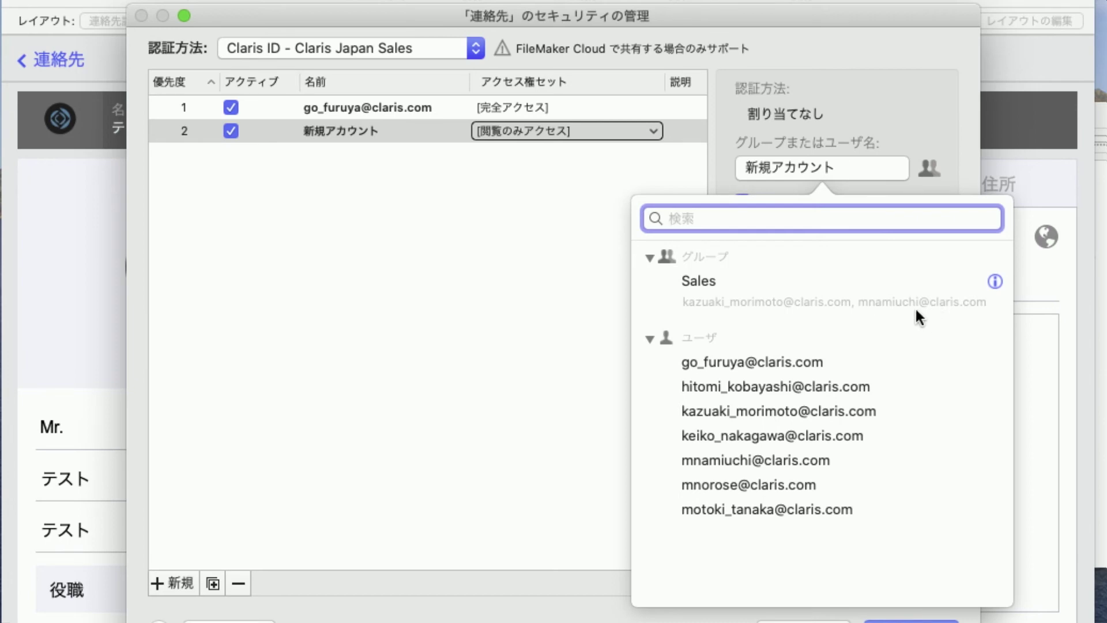
{"action": "left_click", "coordinate": [694, 282]}
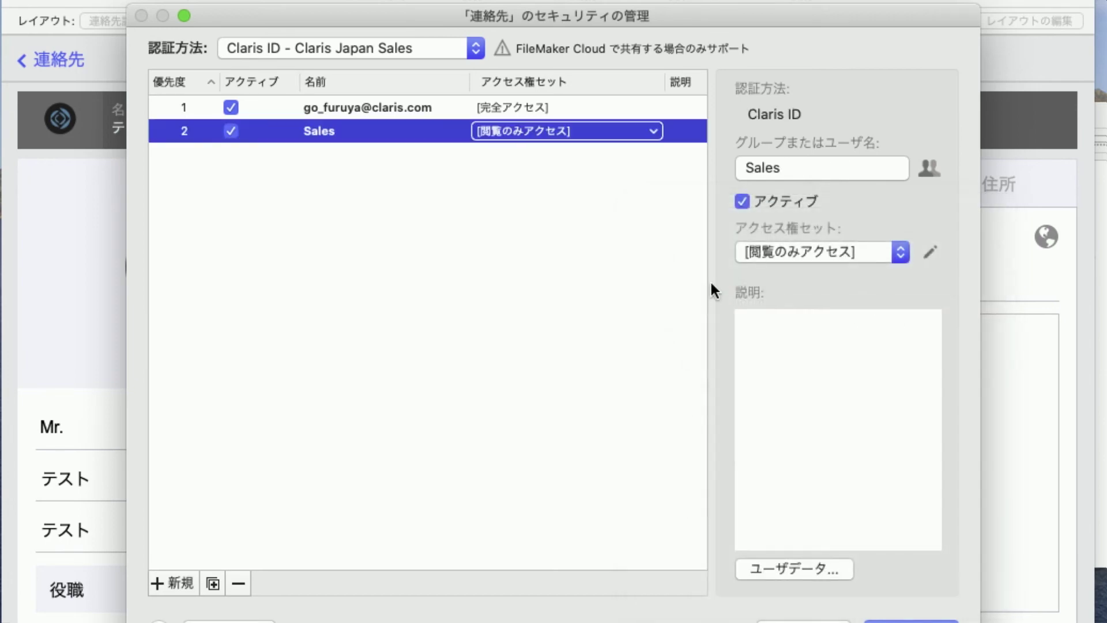
{"action": "left_click", "coordinate": [829, 251]}
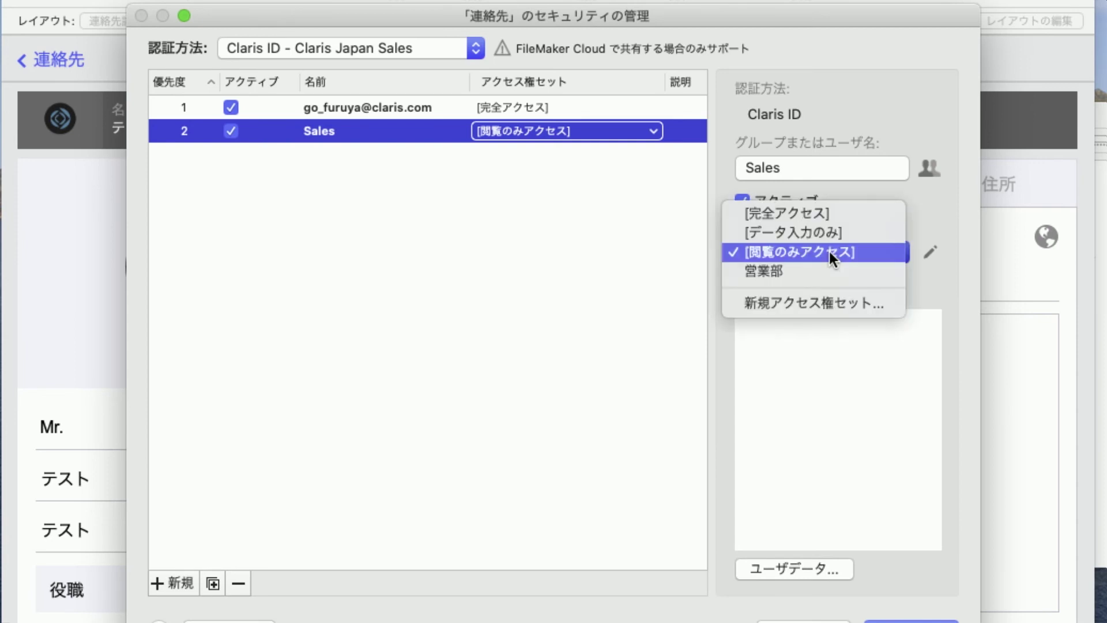
{"action": "left_click", "coordinate": [806, 270]}
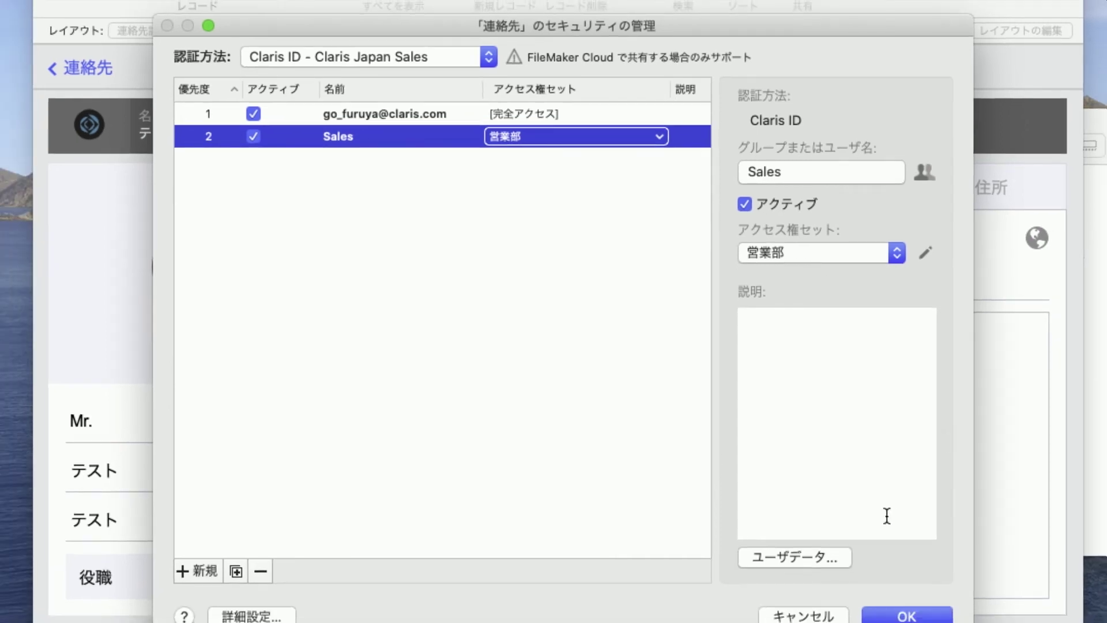
{"action": "left_click", "coordinate": [908, 615]}
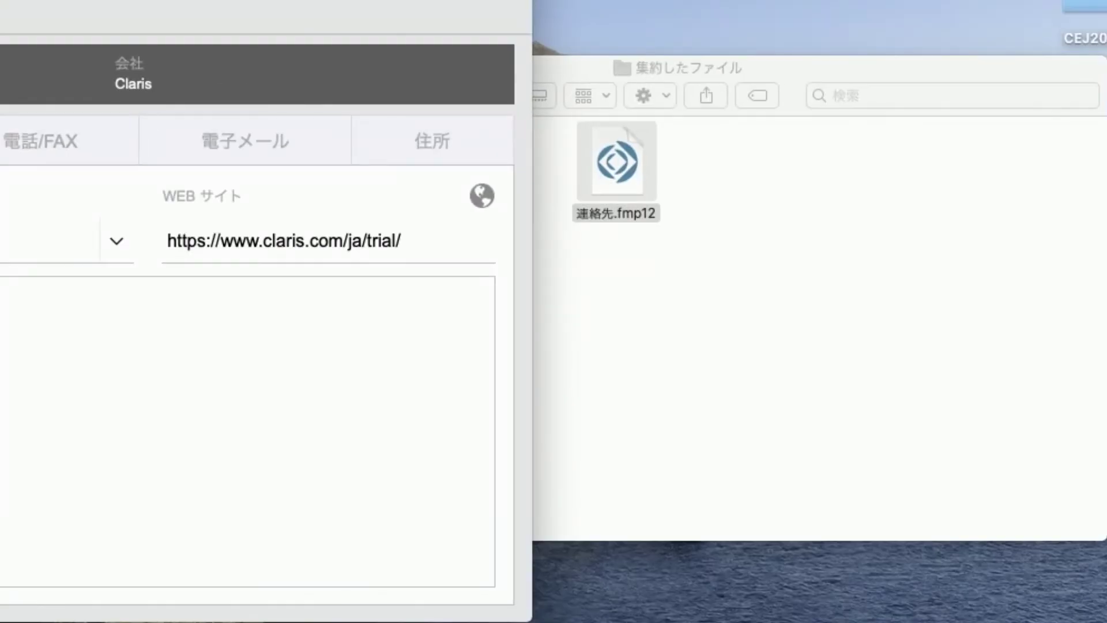
Close the 連絡先 database and return to the folder holding both .fmp12 files
{"action": "key", "text": "super+w"}
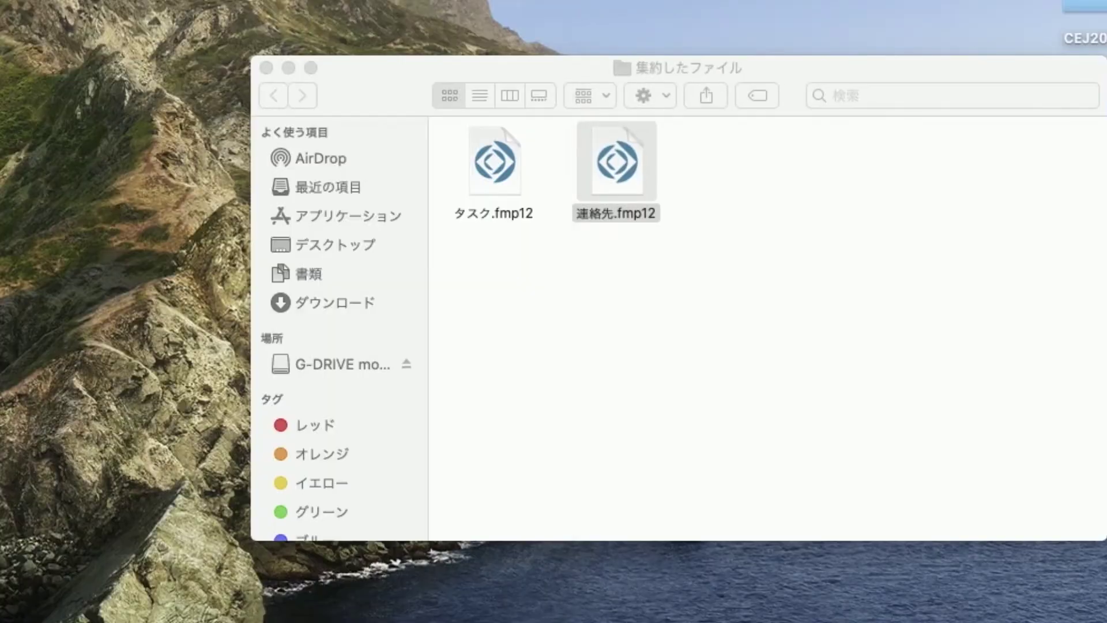
{"action": "left_click", "coordinate": [570, 259]}
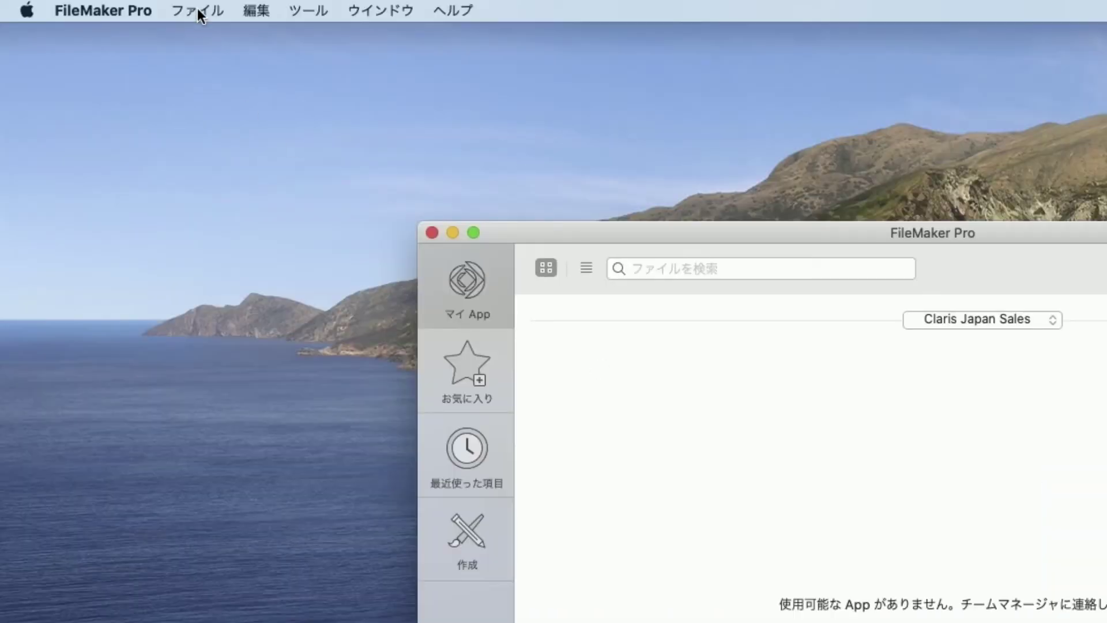
{"action": "left_click", "coordinate": [197, 10]}
Start Upload to Host and choose the Claris Japan Sales cloud team as destination
{"action": "mouse_move", "coordinate": [258, 229]}
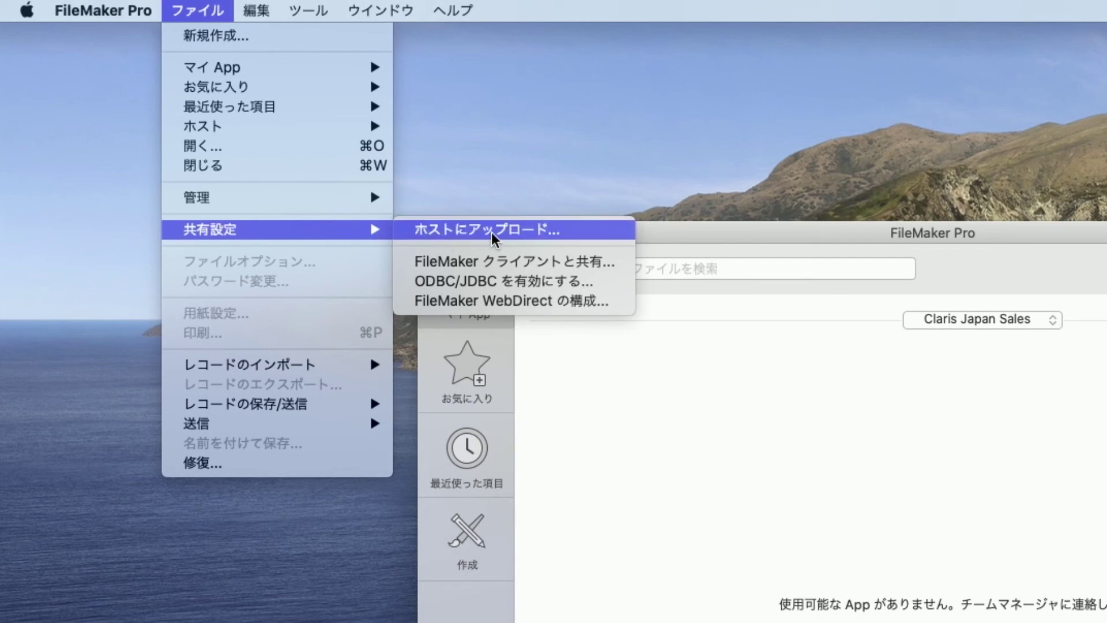
{"action": "left_click", "coordinate": [579, 232]}
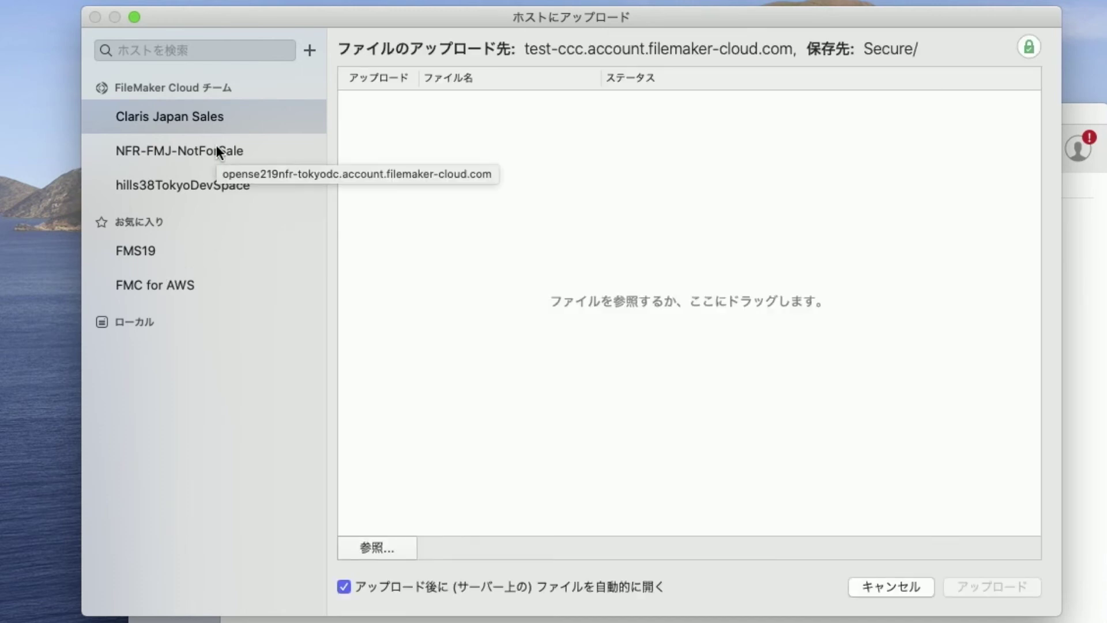
{"action": "left_click", "coordinate": [242, 120]}
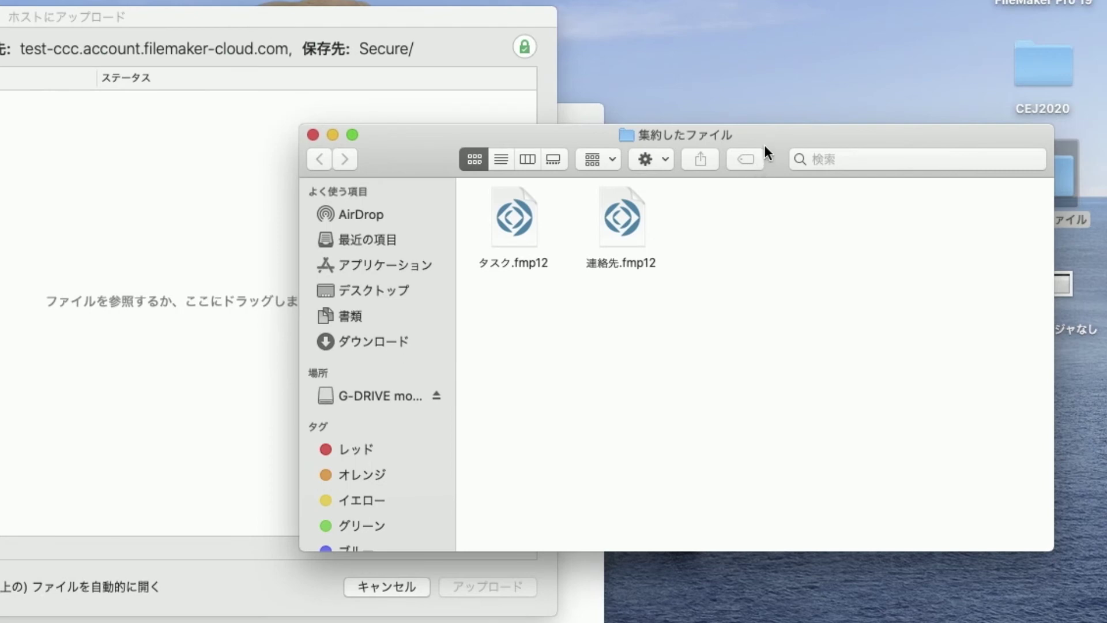
Drag タスク.fmp12 and 連絡先.fmp12 into the upload list and upload them
{"action": "left_click_drag", "start_coordinate": [765, 146], "coordinate": [836, 137]}
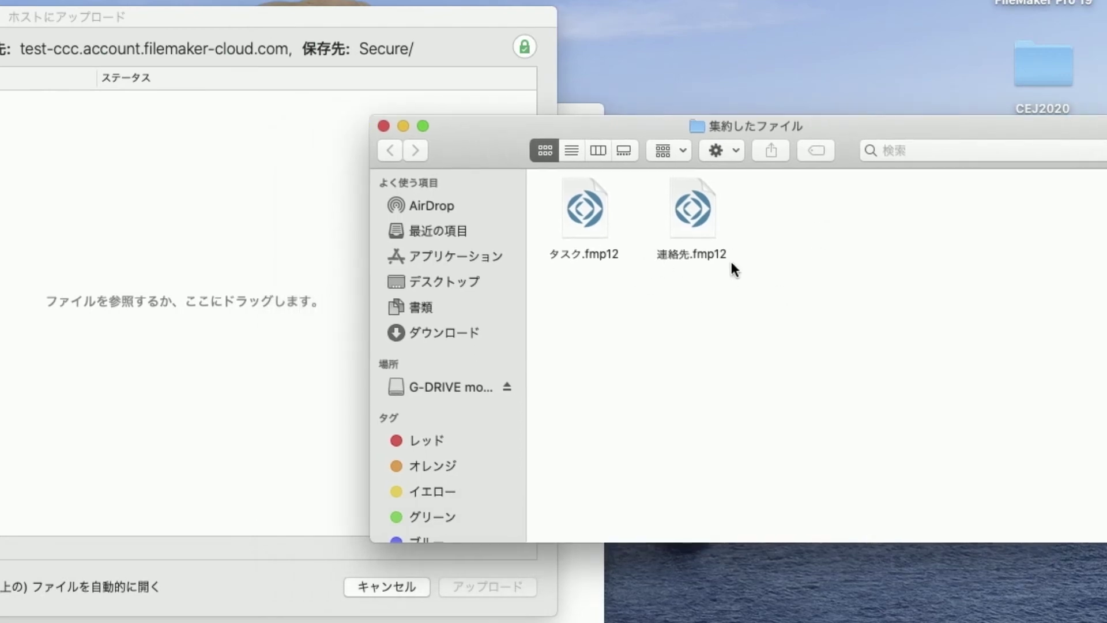
{"action": "left_click_drag", "start_coordinate": [770, 271], "coordinate": [583, 188]}
{"action": "left_click_drag", "start_coordinate": [687, 206], "coordinate": [125, 217]}
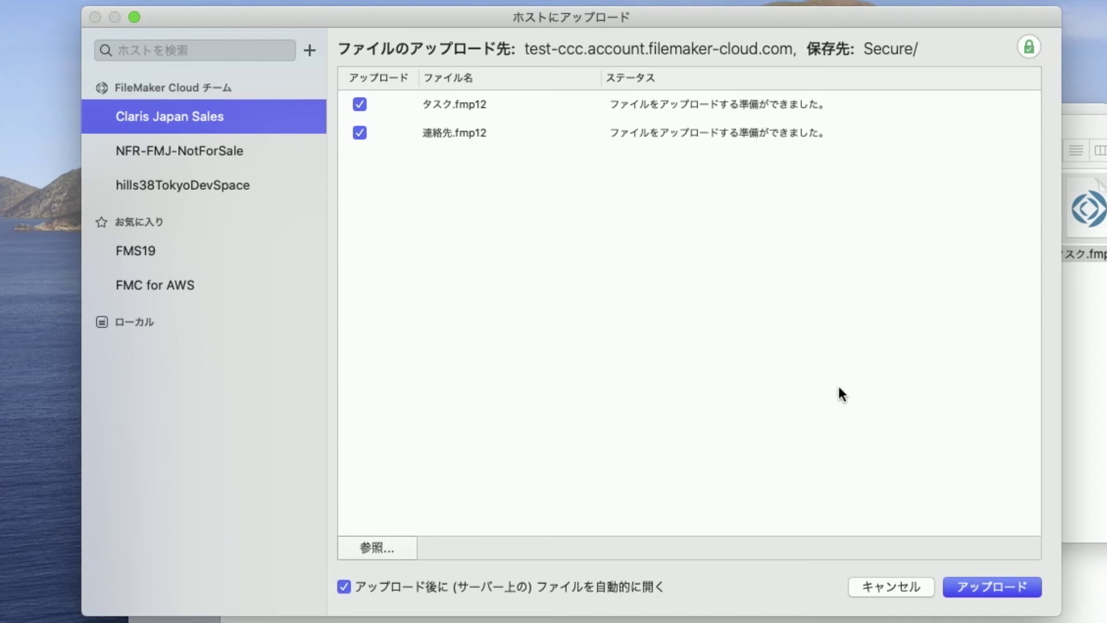
{"action": "left_click", "coordinate": [990, 585]}
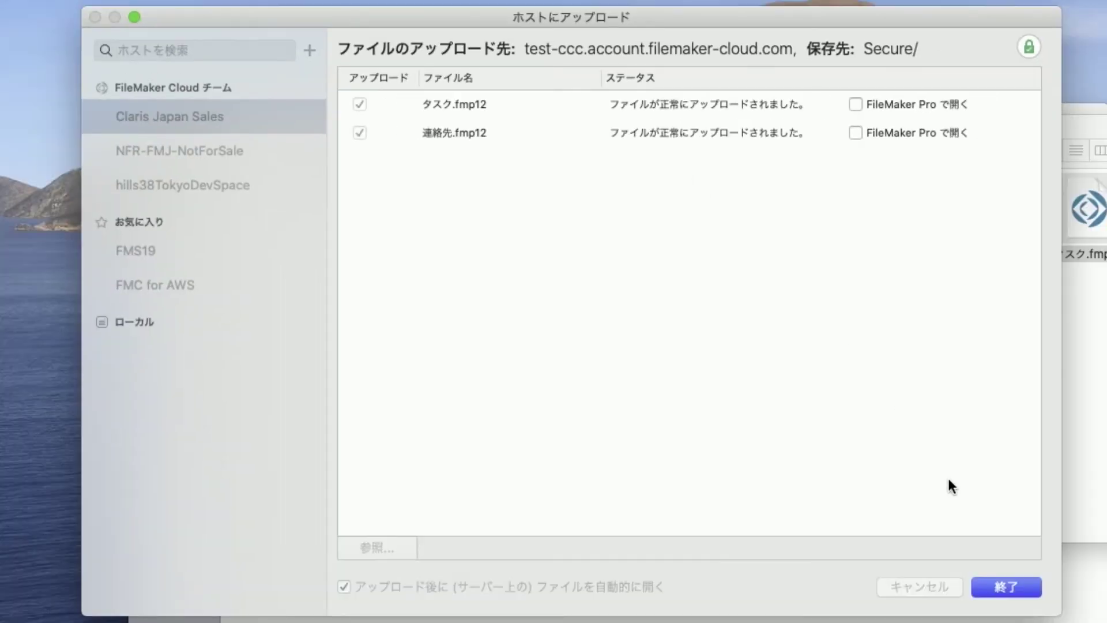
Close the upload window, restart FileMaker Pro, and select the タスク and 連絡先 apps in My Apps
{"action": "left_click", "coordinate": [1008, 585]}
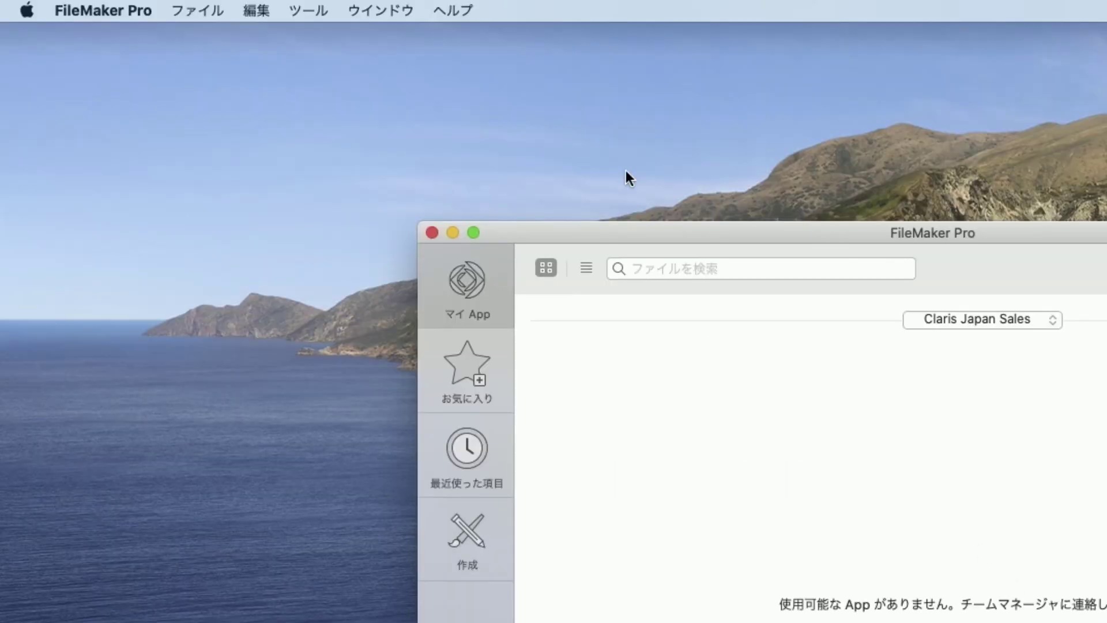
{"action": "left_click", "coordinate": [110, 11]}
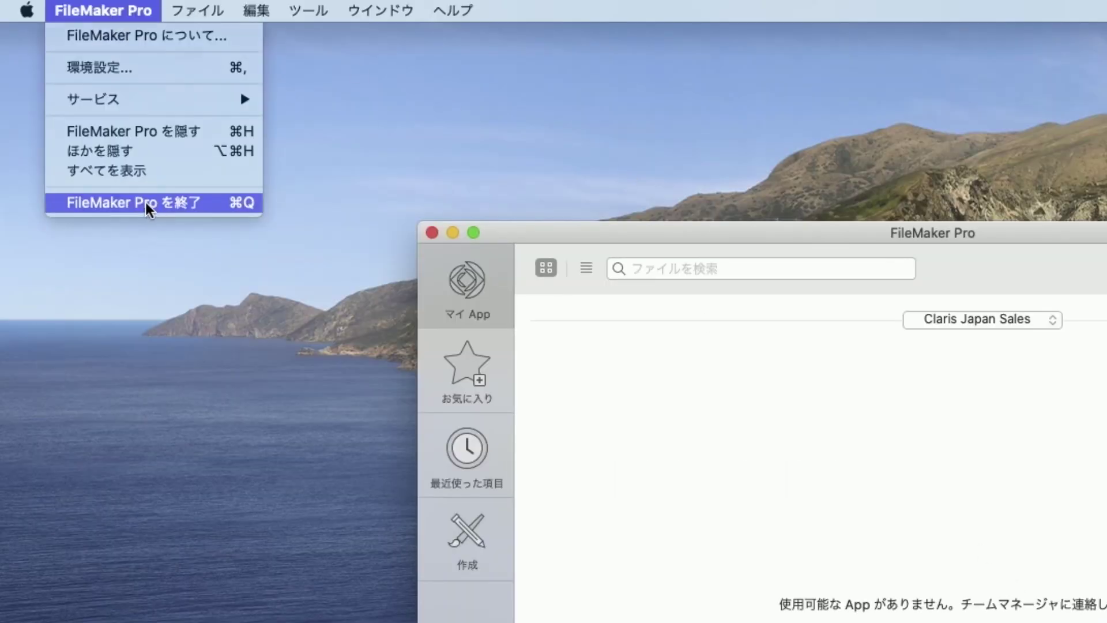
{"action": "left_click", "coordinate": [146, 202]}
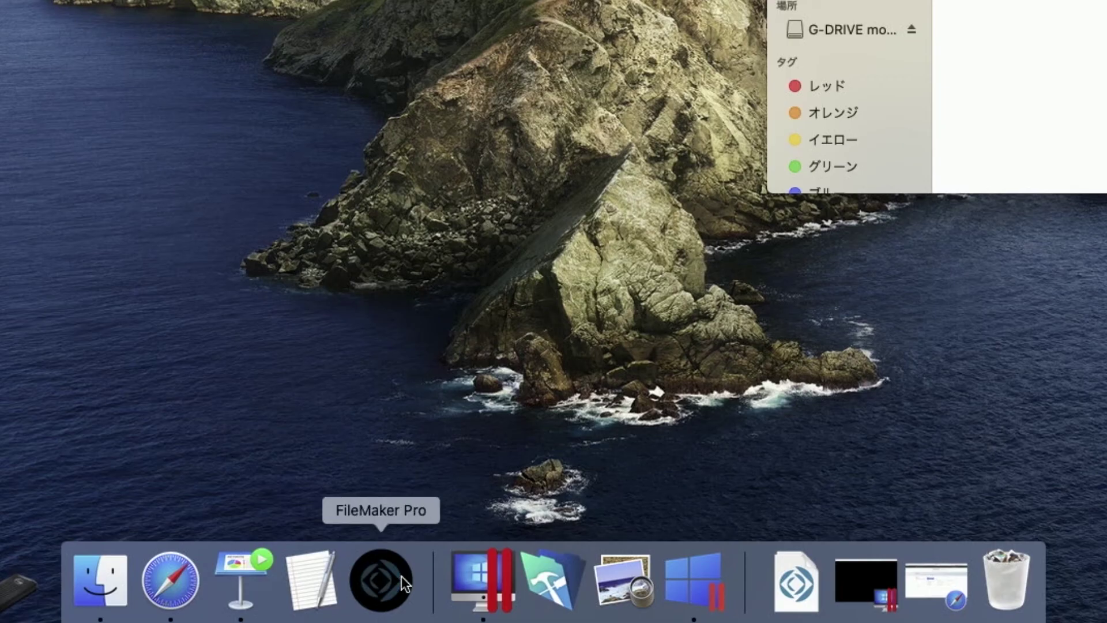
{"action": "left_click", "coordinate": [401, 576]}
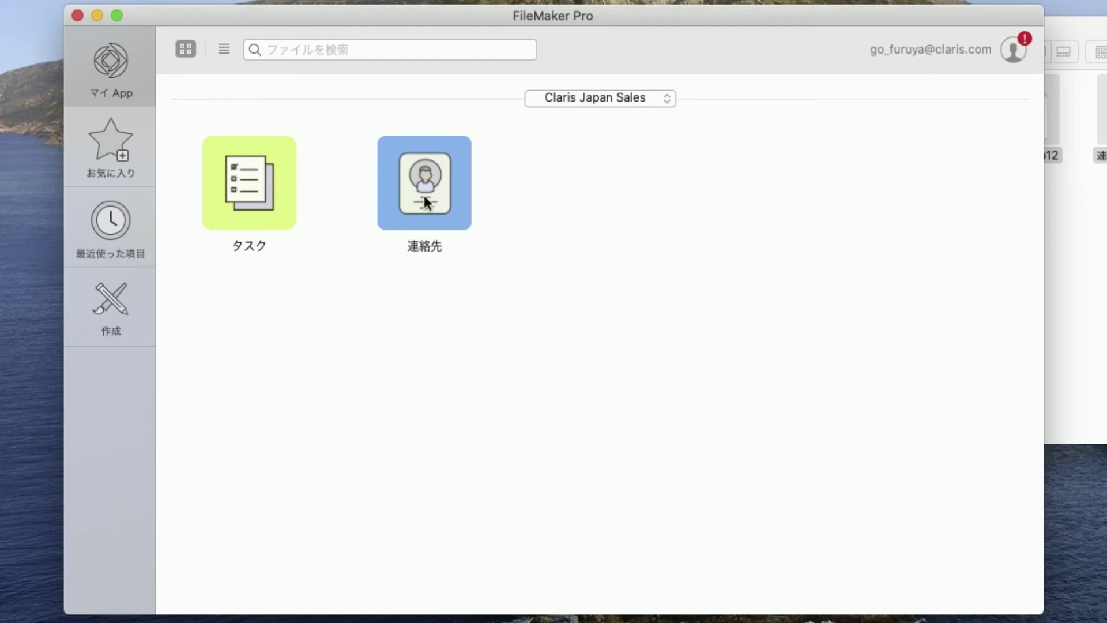
{"action": "left_click", "coordinate": [251, 195]}
{"action": "left_click", "coordinate": [438, 195]}
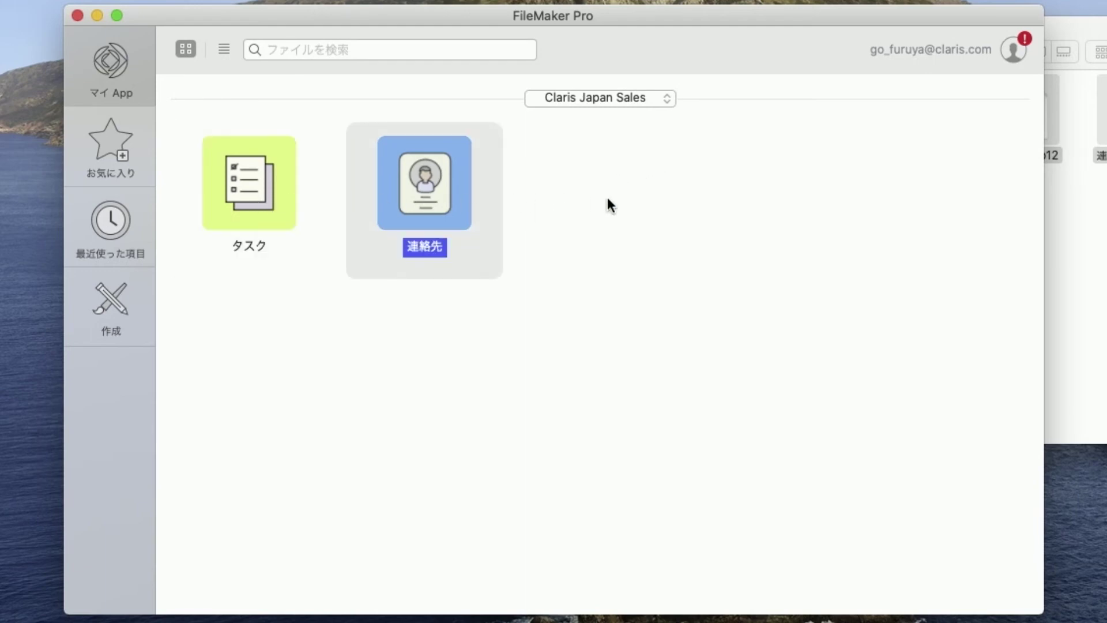